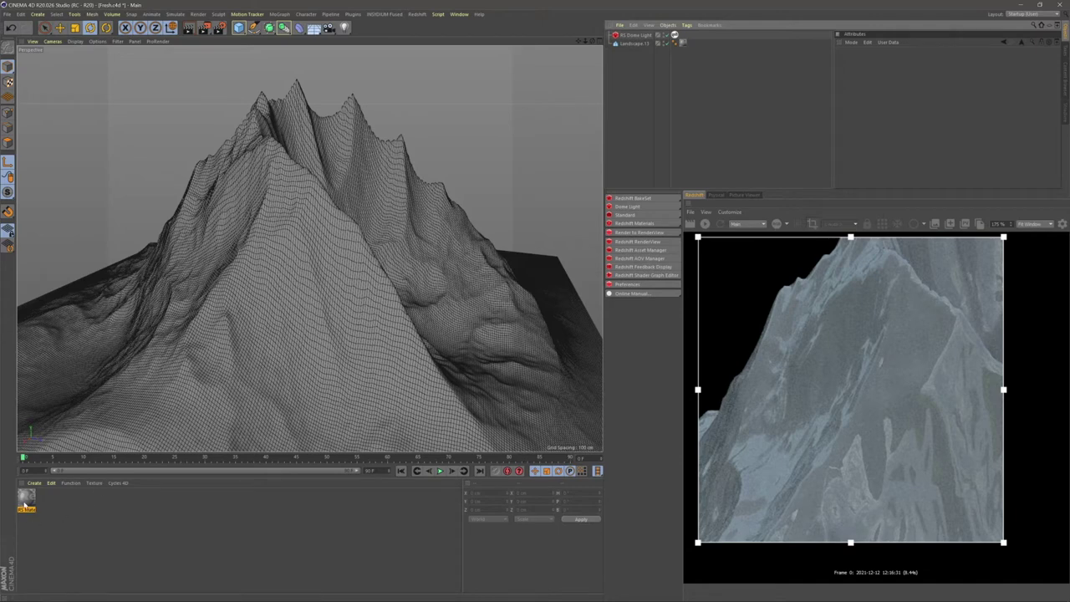
Open the mountain's RS Material in the shader graph and set its reflection roughness to 0.8.
{"action": "double_click", "coordinate": [25, 505]}
{"action": "left_click", "coordinate": [419, 270]}
{"action": "middle_click_drag", "start_coordinate": [419, 270], "coordinate": [345, 286]}
{"action": "left_click_drag", "start_coordinate": [214, 207], "coordinate": [219, 214]}
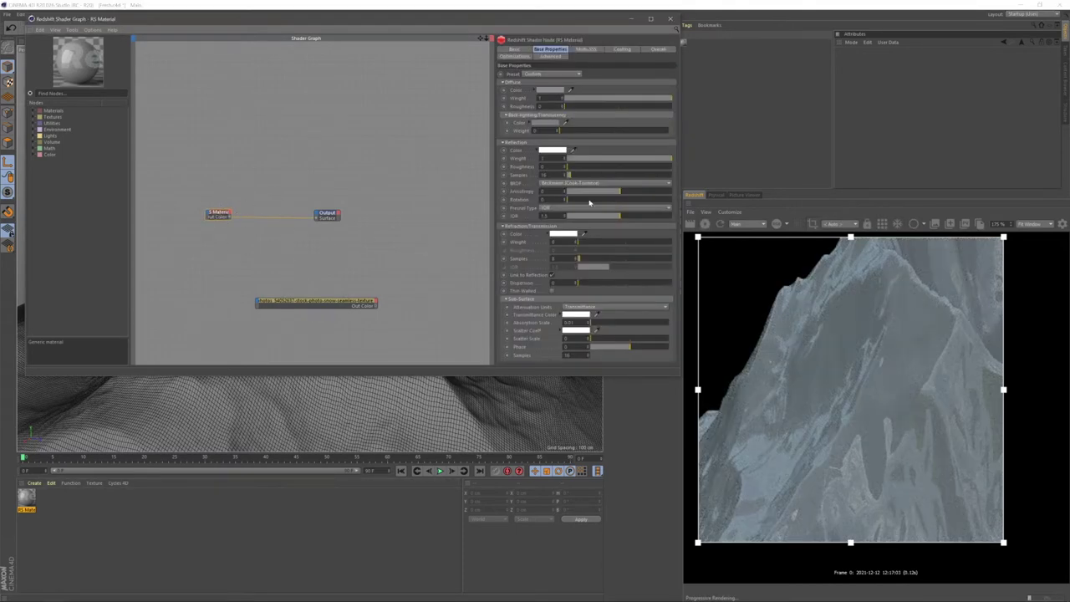
{"action": "type", "text": ".8"}
{"action": "key", "text": "Return"}
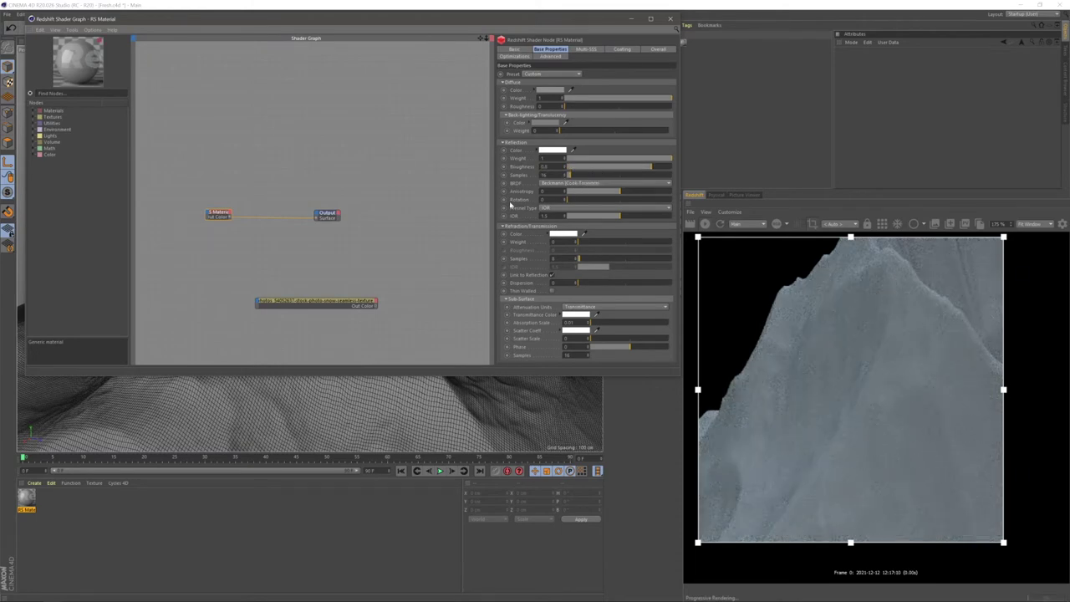
{"action": "left_click", "coordinate": [219, 172]}
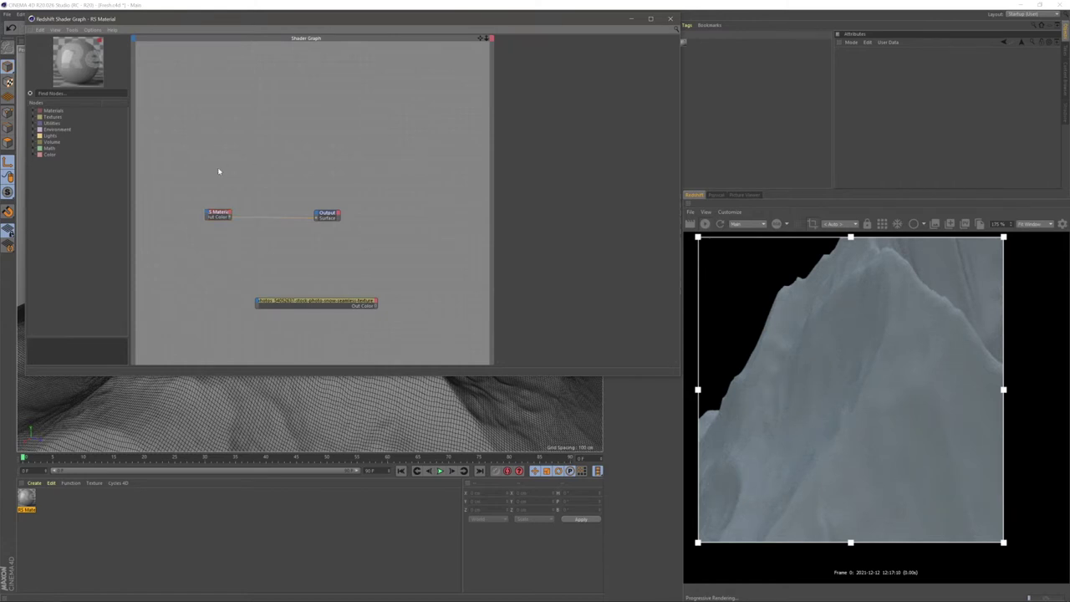
Add a Noise node and a Ramp node to the graph near the RS Material.
{"action": "middle_click_drag", "start_coordinate": [137, 159], "coordinate": [198, 161]}
{"action": "type", "text": "noi"}
{"action": "left_click_drag", "start_coordinate": [56, 116], "coordinate": [228, 217]}
{"action": "key", "text": "BackSpace"}
{"action": "key", "text": "BackSpace"}
{"action": "key", "text": "BackSpace"}
{"action": "type", "text": "ramp"}
{"action": "left_click_drag", "start_coordinate": [52, 116], "coordinate": [260, 264]}
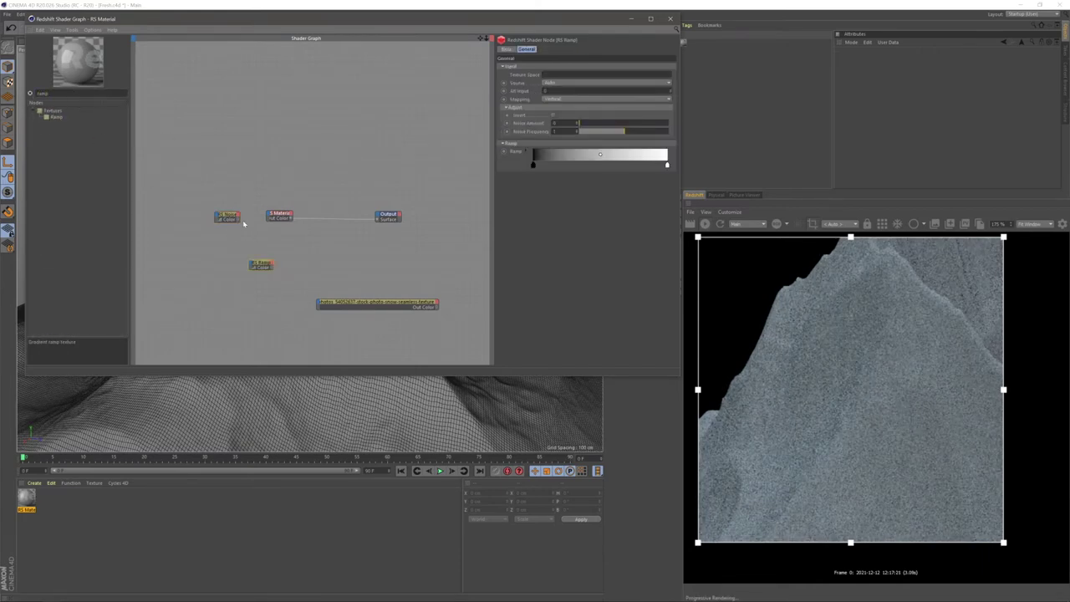
Feed the noise into the ramp's input and preview the ramp by wiring it to the Output's Surface.
{"action": "left_click_drag", "start_coordinate": [229, 216], "coordinate": [282, 260]}
{"action": "left_click", "coordinate": [298, 267]}
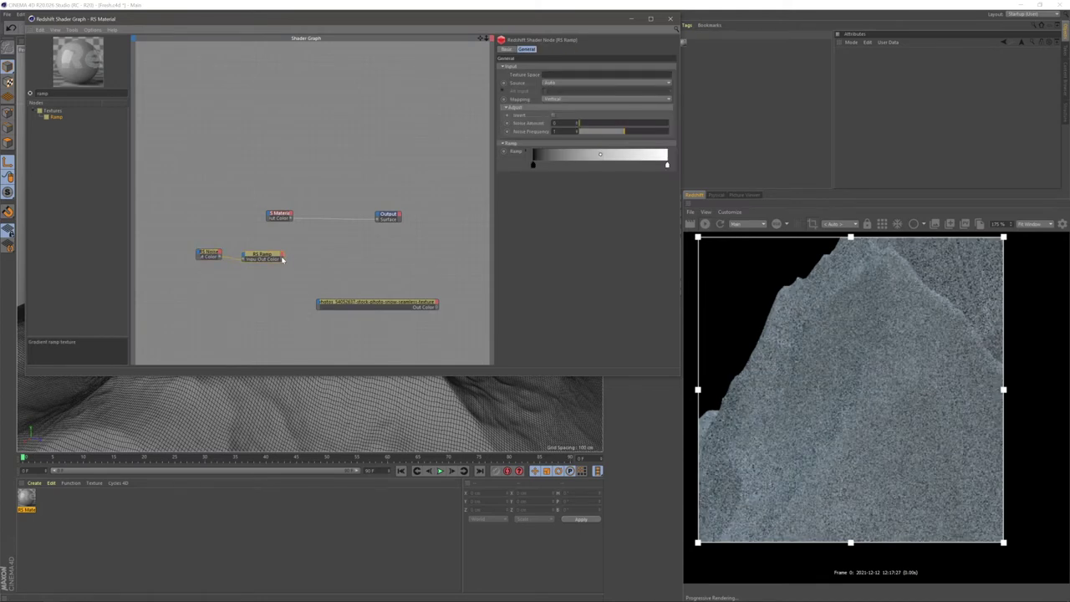
{"action": "left_click_drag", "start_coordinate": [373, 230], "coordinate": [383, 219]}
{"action": "left_click", "coordinate": [266, 257]}
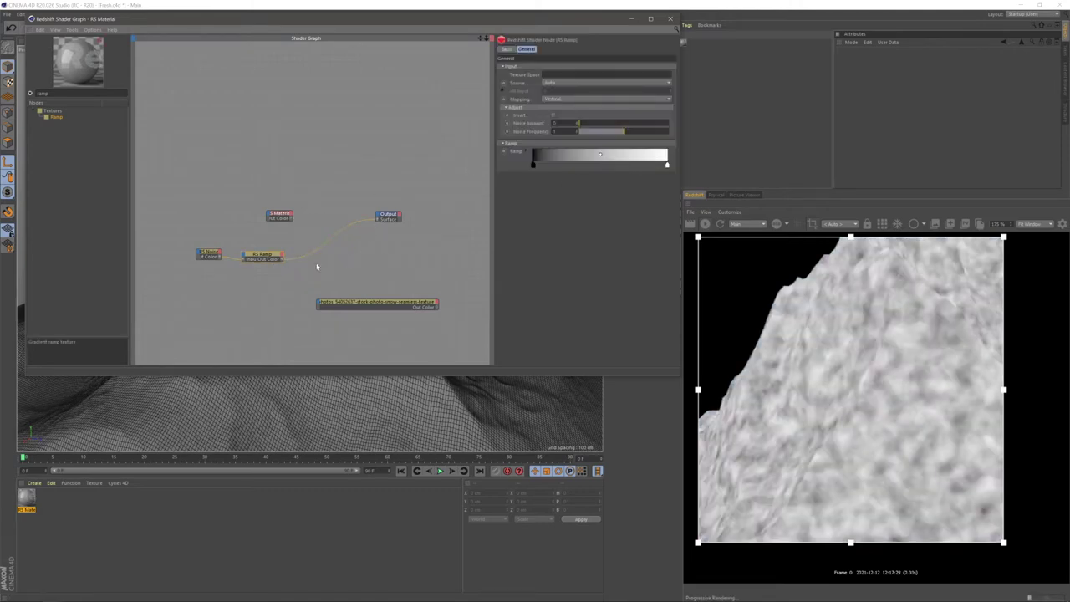
Move the noise ramp's black knot to about the middle of the gradient and enlarge the noise pattern through its coordinate scale.
{"action": "left_click_drag", "start_coordinate": [534, 165], "coordinate": [605, 167]}
{"action": "left_click", "coordinate": [211, 253]}
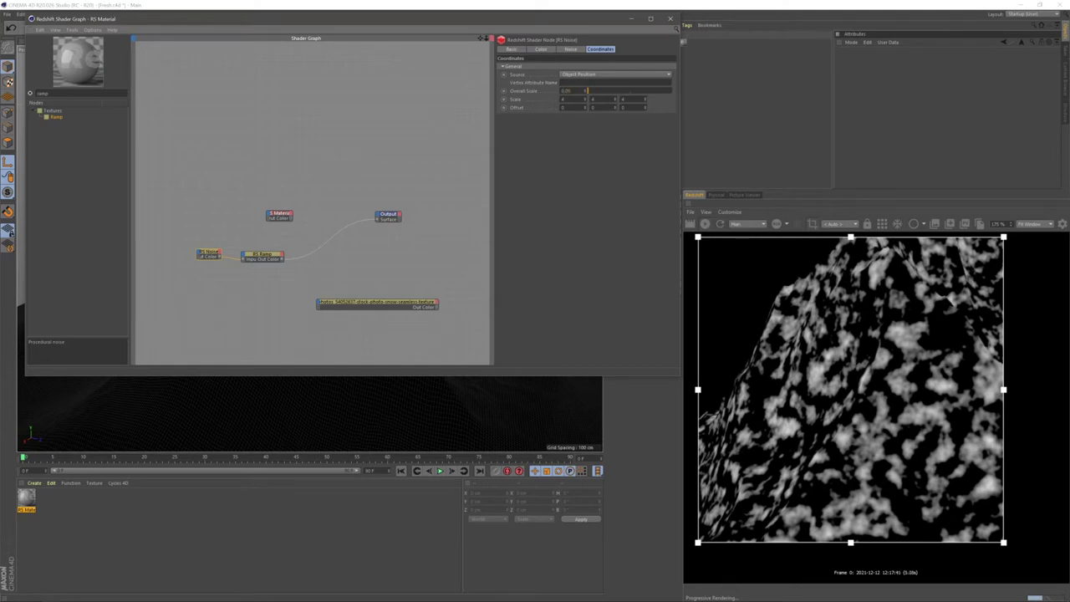
{"action": "mouse_move", "coordinate": [208, 240]}
{"action": "left_mouse_down"}
{"action": "mouse_move", "coordinate": [269, 281]}
{"action": "mouse_move", "coordinate": [196, 230]}
{"action": "left_mouse_up"}
{"action": "left_click", "coordinate": [196, 193]}
Add a Bump Map node and place it between the noise ramp and the RS Material.
{"action": "double_click", "coordinate": [42, 94]}
{"action": "type", "text": "bump"}
{"action": "left_click_drag", "start_coordinate": [71, 131], "coordinate": [210, 215]}
{"action": "left_click", "coordinate": [310, 254]}
{"action": "left_click", "coordinate": [313, 243]}
{"action": "left_click_drag", "start_coordinate": [312, 241], "coordinate": [274, 218]}
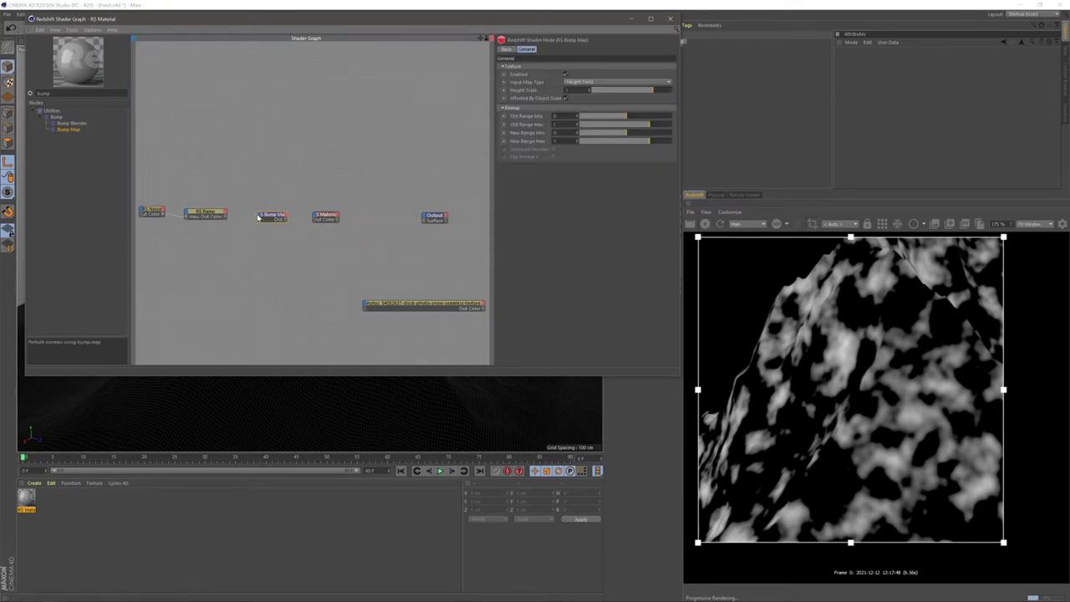
Wire the ramp through the Bump Map's texture input into the RS Material's Bump Input, and reconnect the material to the Output's Surface.
{"action": "left_click_drag", "start_coordinate": [260, 216], "coordinate": [260, 216]}
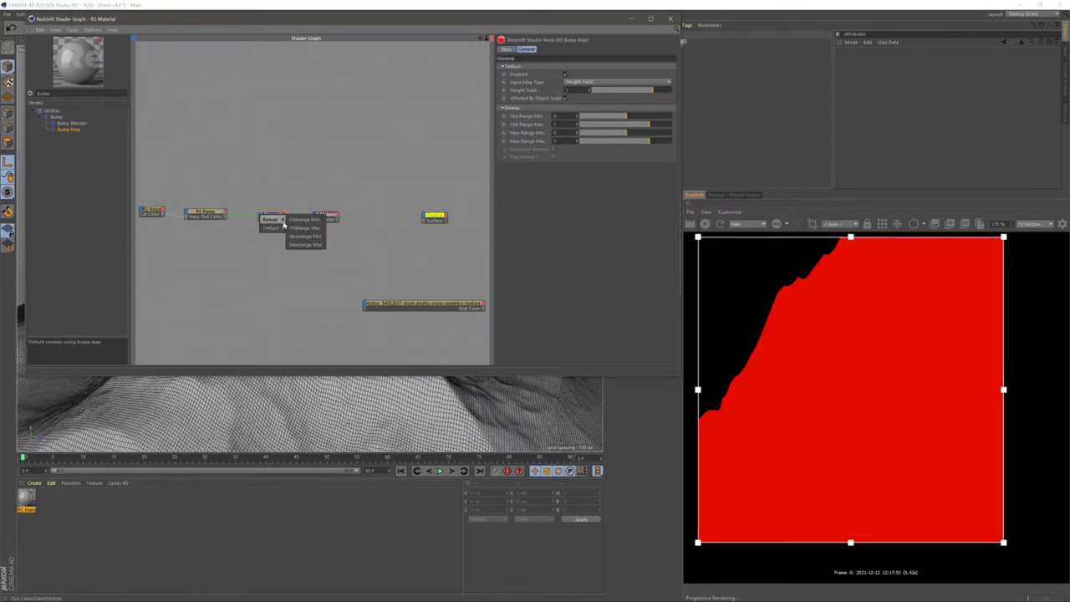
{"action": "left_click", "coordinate": [297, 228]}
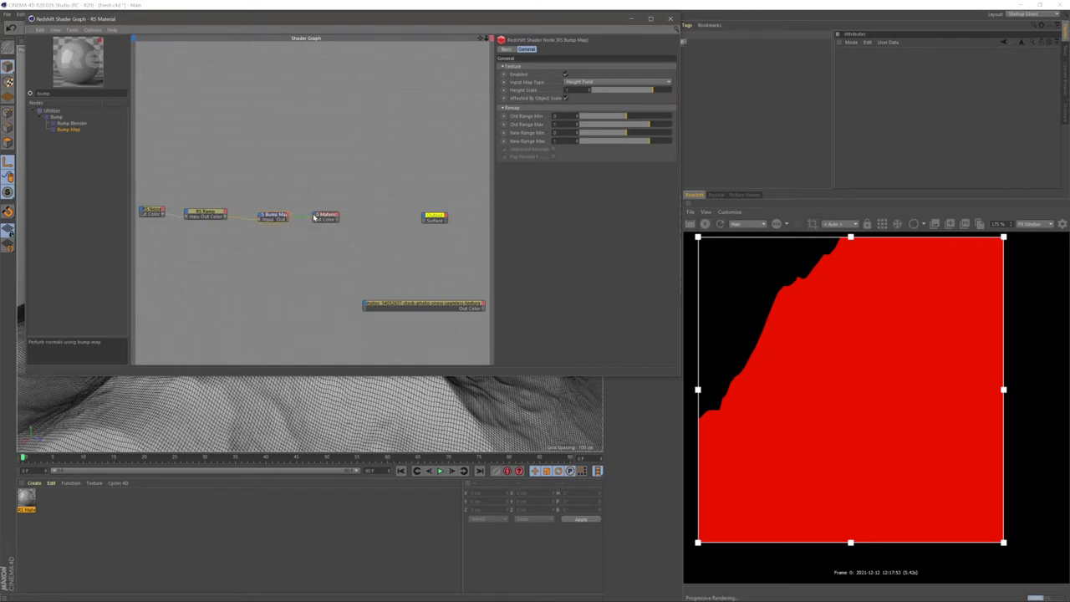
{"action": "left_click", "coordinate": [317, 217]}
{"action": "mouse_move", "coordinate": [385, 278]}
{"action": "left_click", "coordinate": [444, 306]}
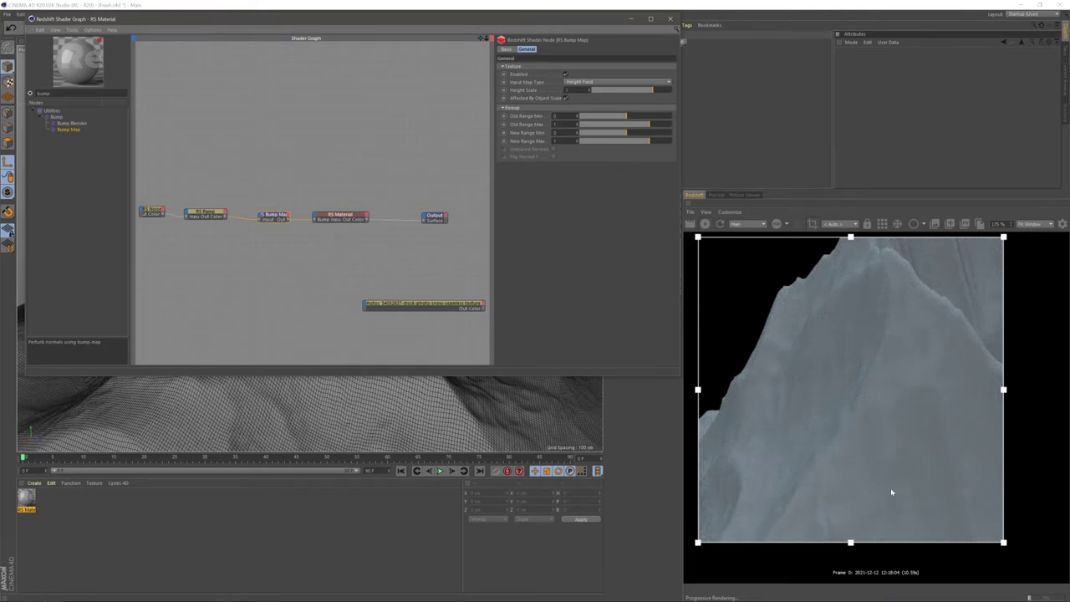
Move the Output node further from the RS Material and duplicate the RS Material directly below the original.
{"action": "left_click", "coordinate": [266, 239]}
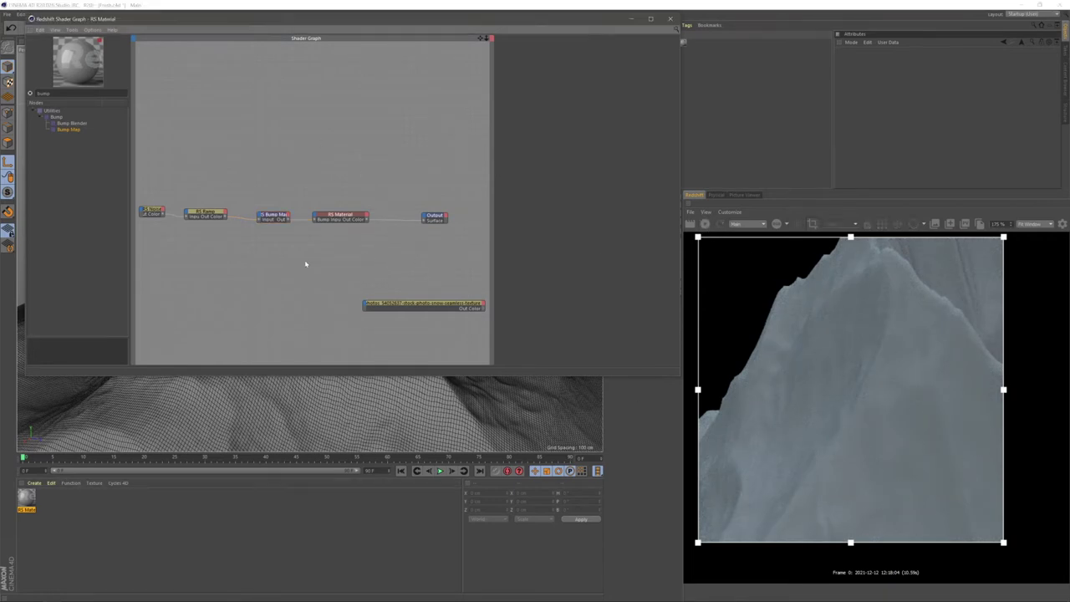
{"action": "scroll", "coordinate": [347, 262], "scroll_direction": "down", "scroll_amount": 2}
{"action": "middle_click_drag", "start_coordinate": [419, 194], "coordinate": [292, 181]}
{"action": "left_click_drag", "start_coordinate": [304, 173], "coordinate": [406, 174]}
{"action": "left_click_drag", "start_coordinate": [216, 173], "coordinate": [217, 200], "text": "ctrl"}
{"action": "left_click", "coordinate": [269, 235]}
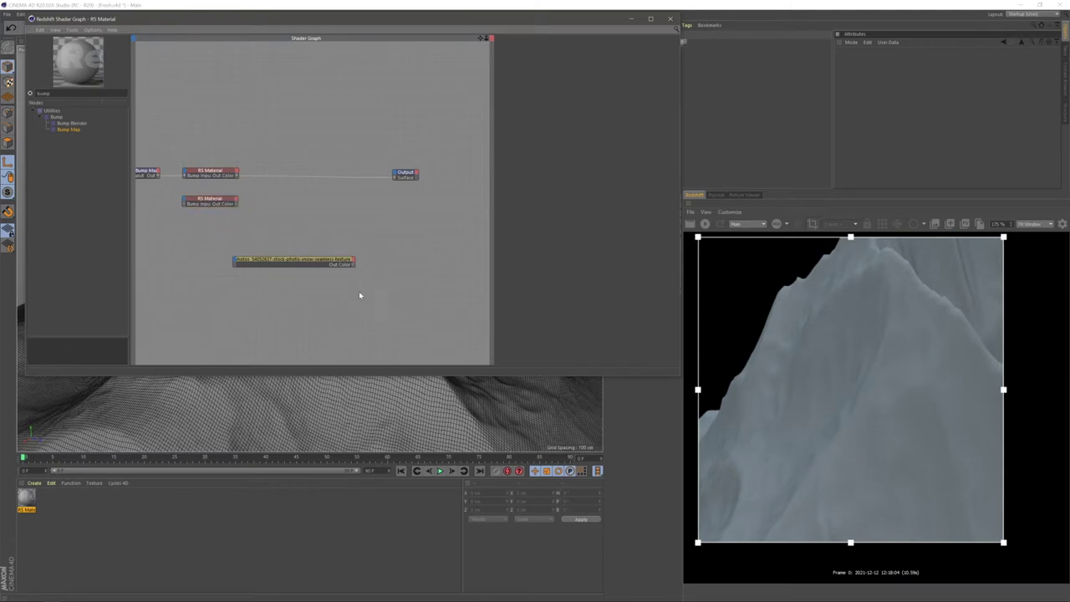
Place the snow texture beside the duplicated RS Material and connect it to that material's Diffuse Color.
{"action": "left_click", "coordinate": [298, 262]}
{"action": "scroll", "coordinate": [313, 306], "scroll_direction": "left", "scroll_amount": 3}
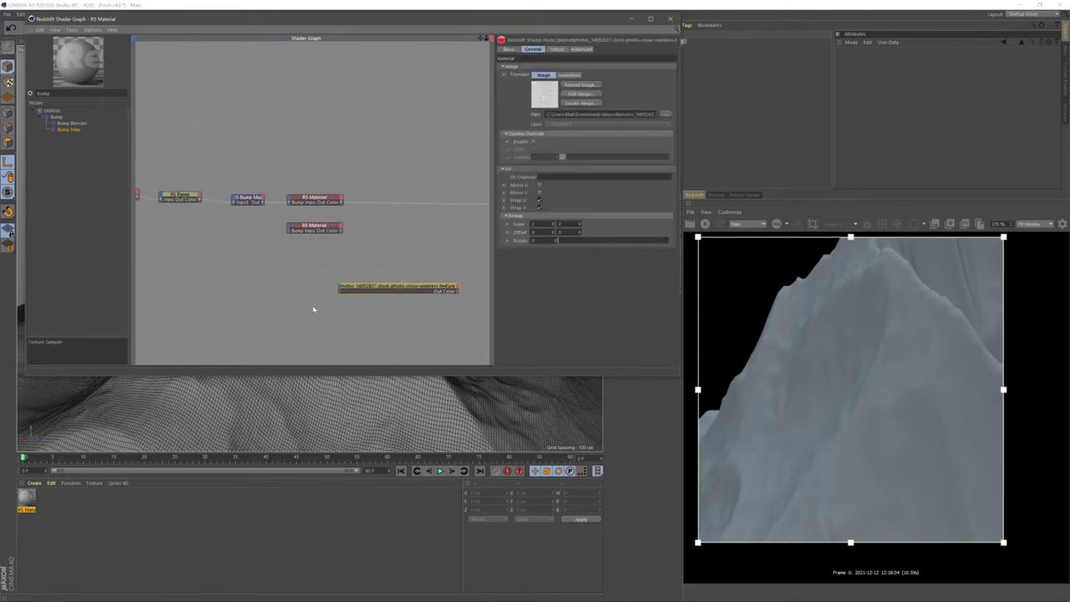
{"action": "left_click_drag", "start_coordinate": [415, 289], "coordinate": [272, 279]}
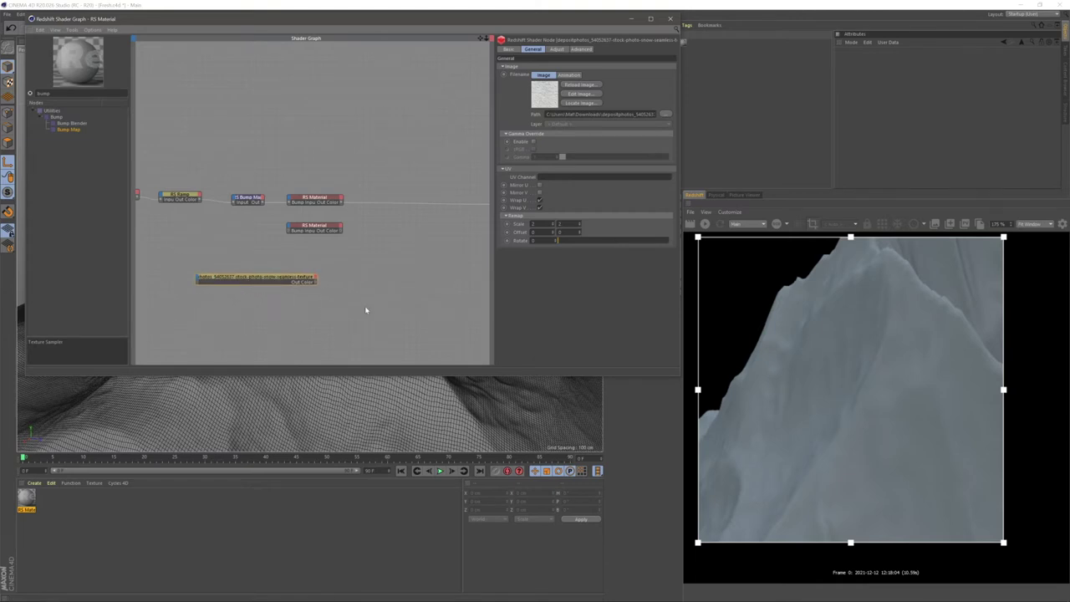
{"action": "middle_click_drag", "start_coordinate": [306, 308], "coordinate": [358, 296]}
{"action": "left_click_drag", "start_coordinate": [353, 282], "coordinate": [344, 232]}
{"action": "mouse_move", "coordinate": [397, 238]}
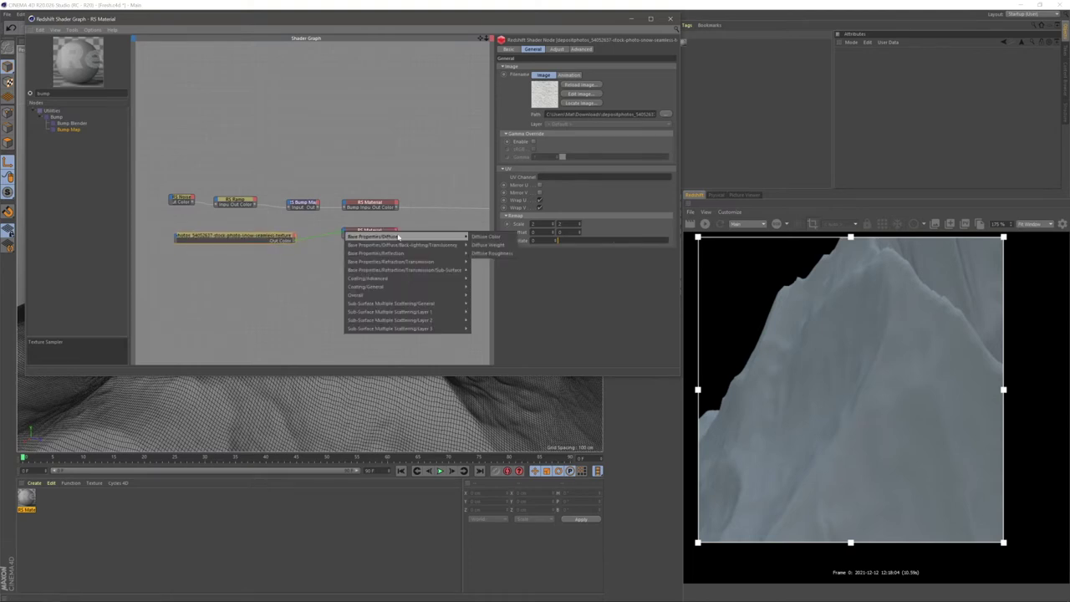
{"action": "left_click", "coordinate": [483, 237]}
{"action": "left_click_drag", "start_coordinate": [258, 241], "coordinate": [272, 238]}
Connect the duplicated snow material to the Output's Surface in place of the first material.
{"action": "left_click", "coordinate": [418, 260]}
{"action": "middle_click_drag", "start_coordinate": [418, 260], "coordinate": [349, 241]}
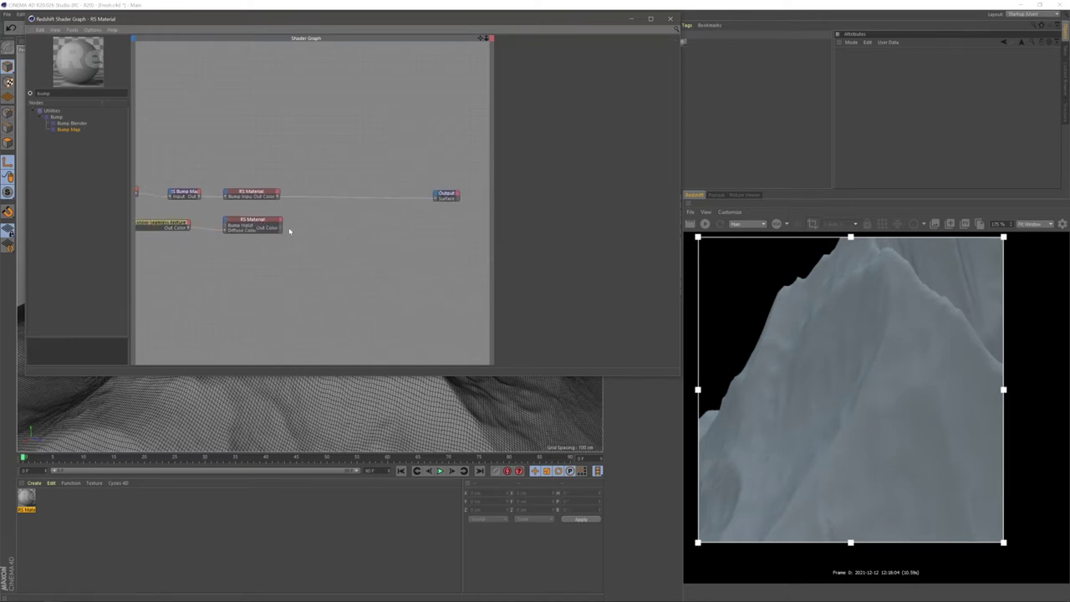
{"action": "left_click_drag", "start_coordinate": [434, 198], "coordinate": [437, 199]}
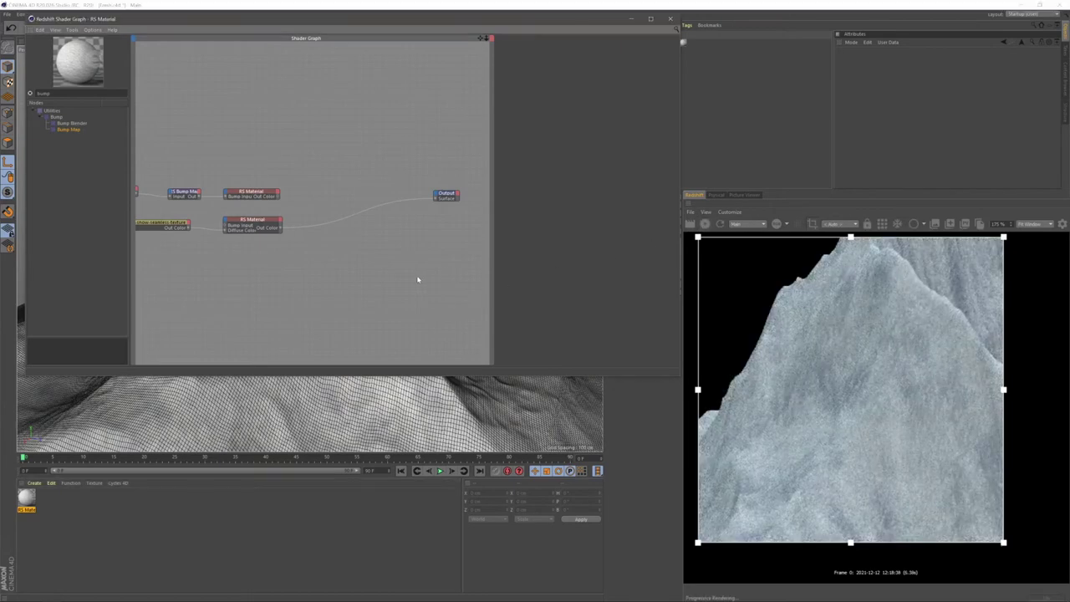
{"action": "middle_click_drag", "start_coordinate": [237, 296], "coordinate": [306, 298]}
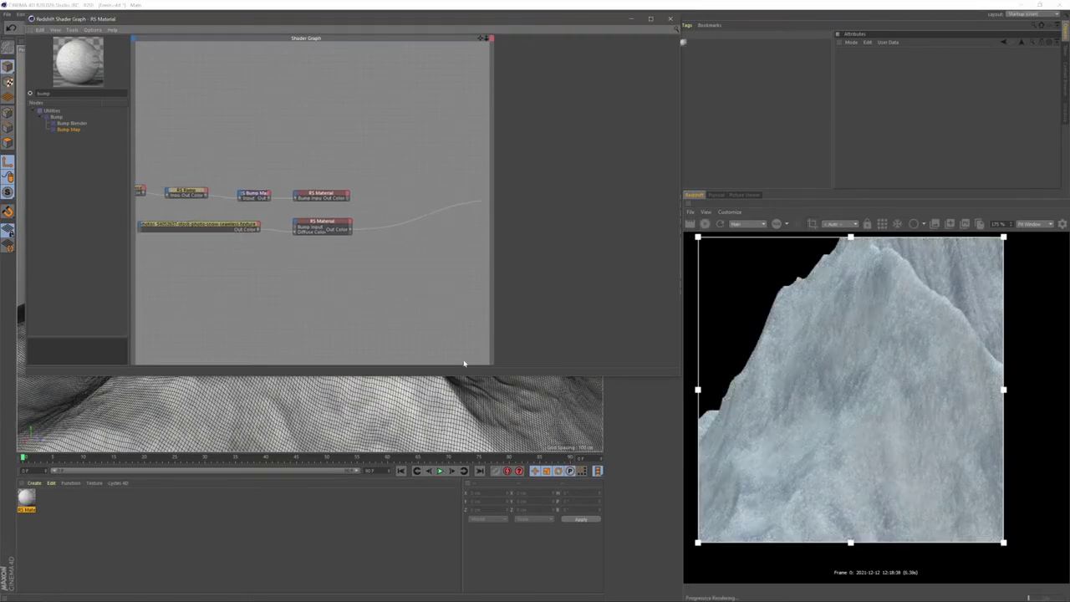
Set the duplicated snow material's reflection roughness to 0.2.
{"action": "left_click", "coordinate": [330, 230]}
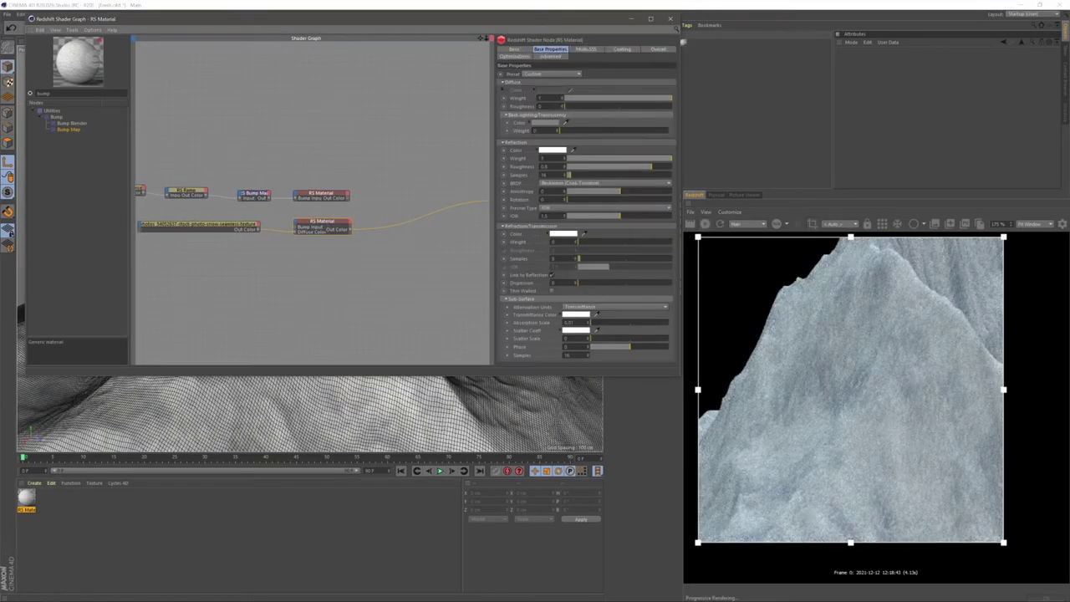
{"action": "double_click", "coordinate": [544, 166]}
{"action": "type", "text": "0.2"}
{"action": "key", "text": "Return"}
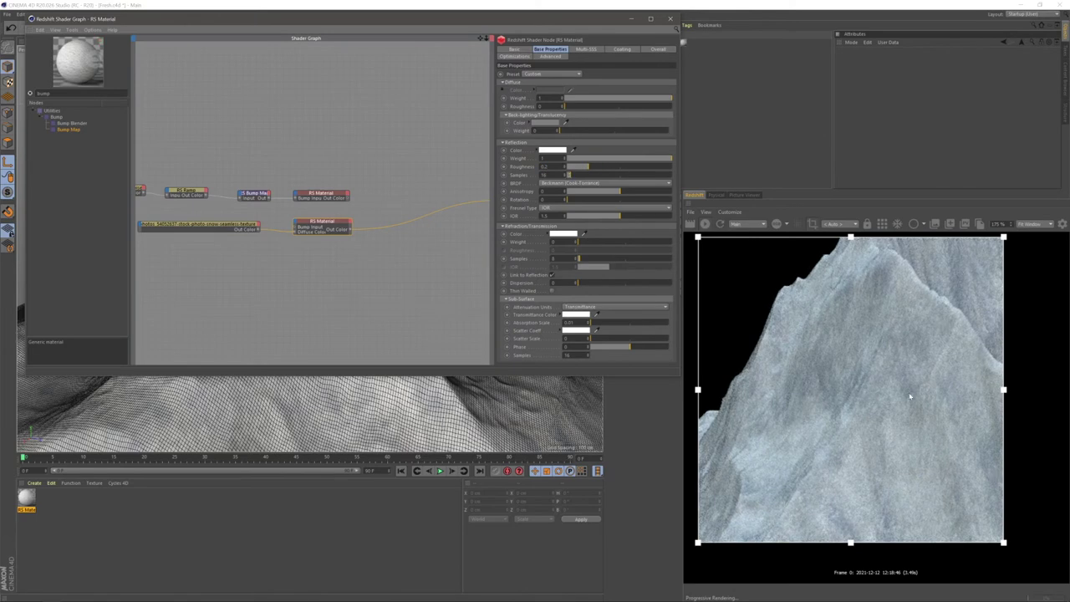
{"action": "left_click", "coordinate": [332, 298]}
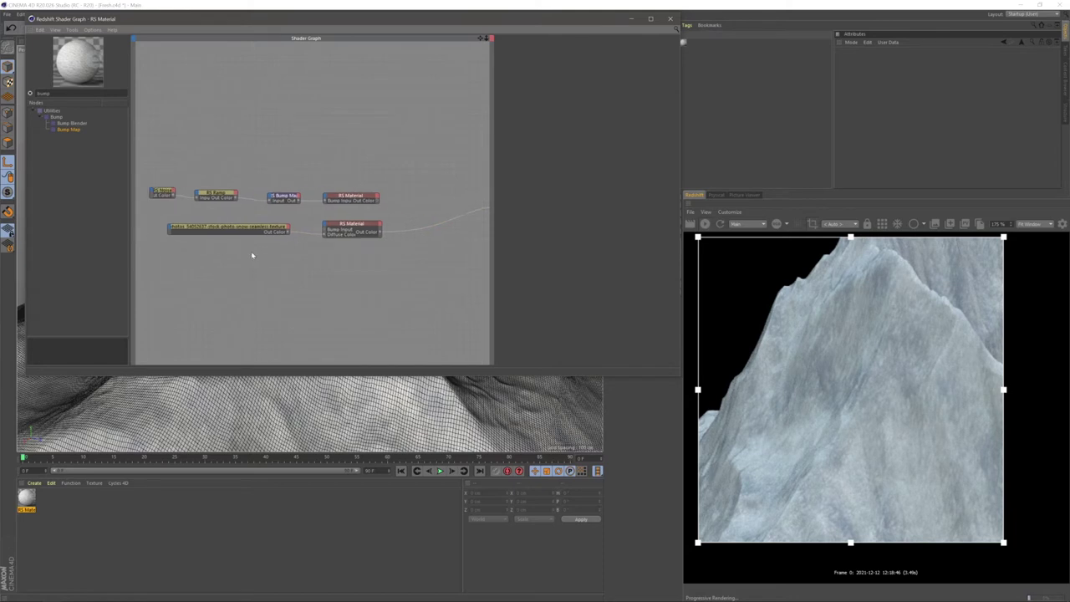
Add a second Bump Map node and a second Ramp node below the snow texture.
{"action": "left_click", "coordinate": [226, 228]}
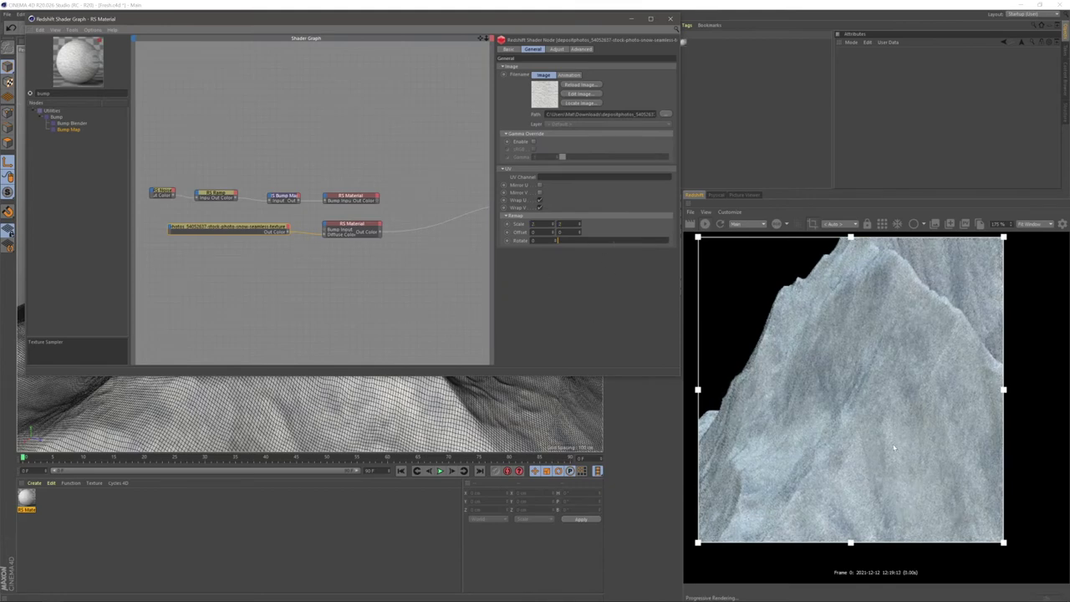
{"action": "left_click", "coordinate": [401, 285]}
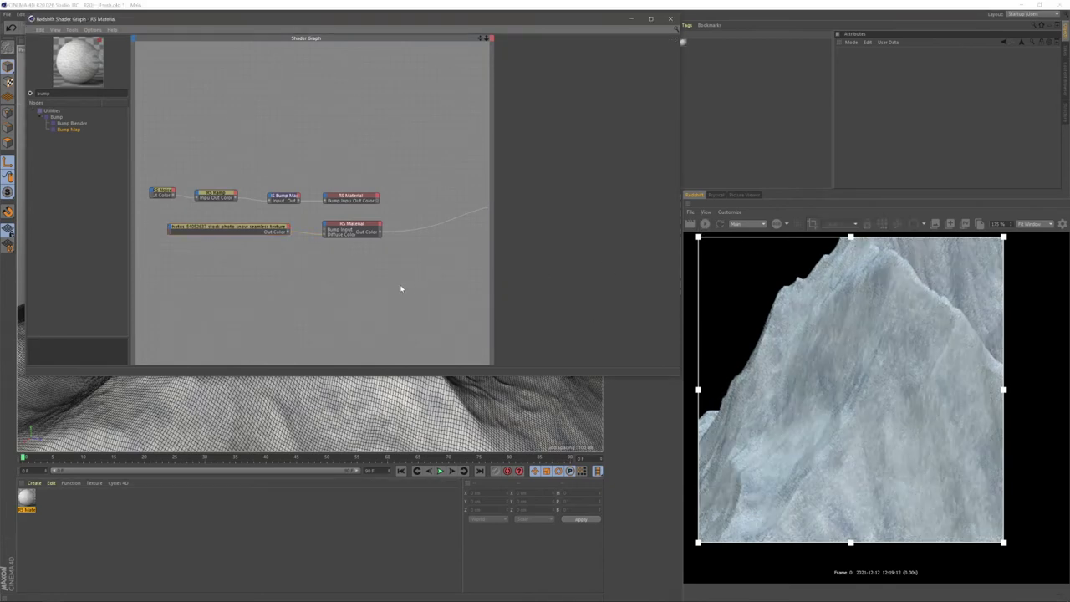
{"action": "left_click_drag", "start_coordinate": [68, 130], "coordinate": [291, 268]}
{"action": "left_click_drag", "start_coordinate": [53, 94], "coordinate": [19, 90]}
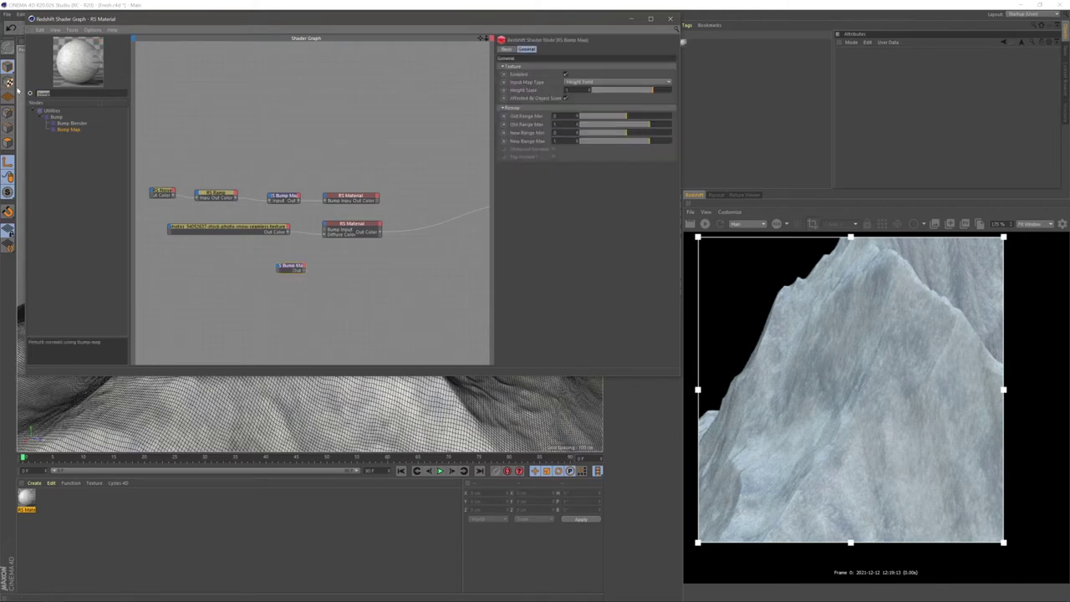
{"action": "type", "text": "ramp"}
{"action": "left_click_drag", "start_coordinate": [56, 117], "coordinate": [295, 253]}
Feed the snow texture into the new ramp and preview that ramp by wiring it to the Output's Surface.
{"action": "left_click", "coordinate": [344, 259]}
{"action": "middle_click_drag", "start_coordinate": [345, 258], "coordinate": [274, 252]}
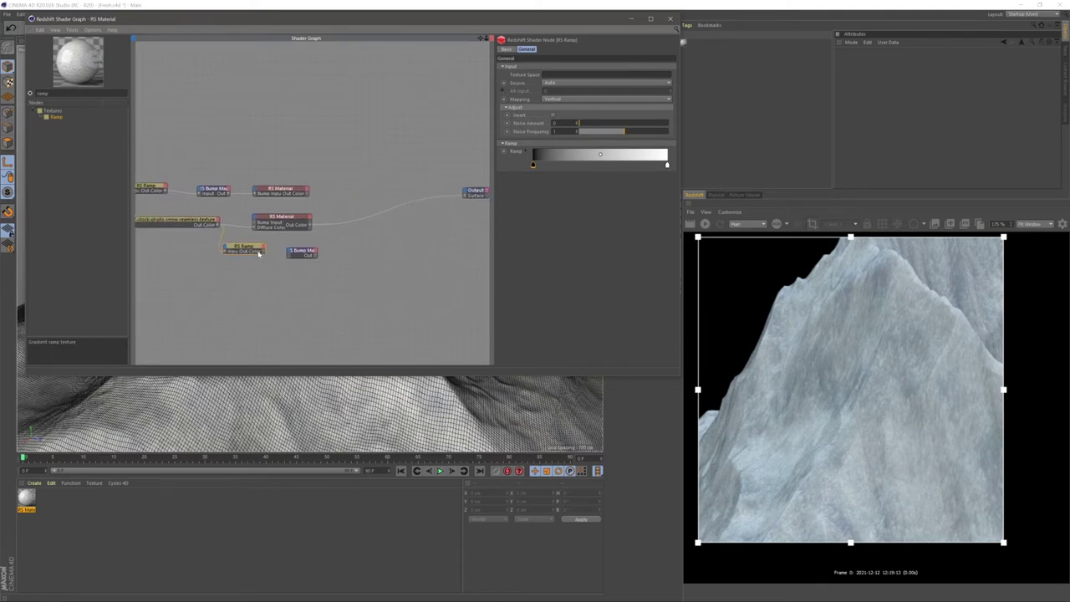
{"action": "left_click_drag", "start_coordinate": [460, 201], "coordinate": [466, 194]}
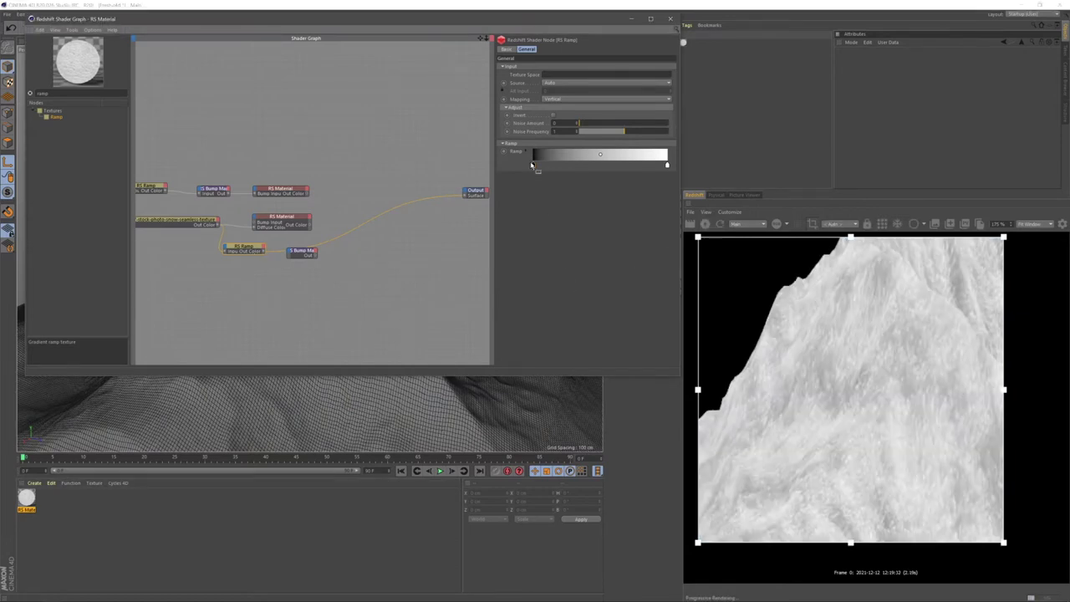
Increase the snow ramp's contrast by moving the black knot to nearly mid-gradient and the white knot slightly inward.
{"action": "left_click_drag", "start_coordinate": [534, 165], "coordinate": [597, 166]}
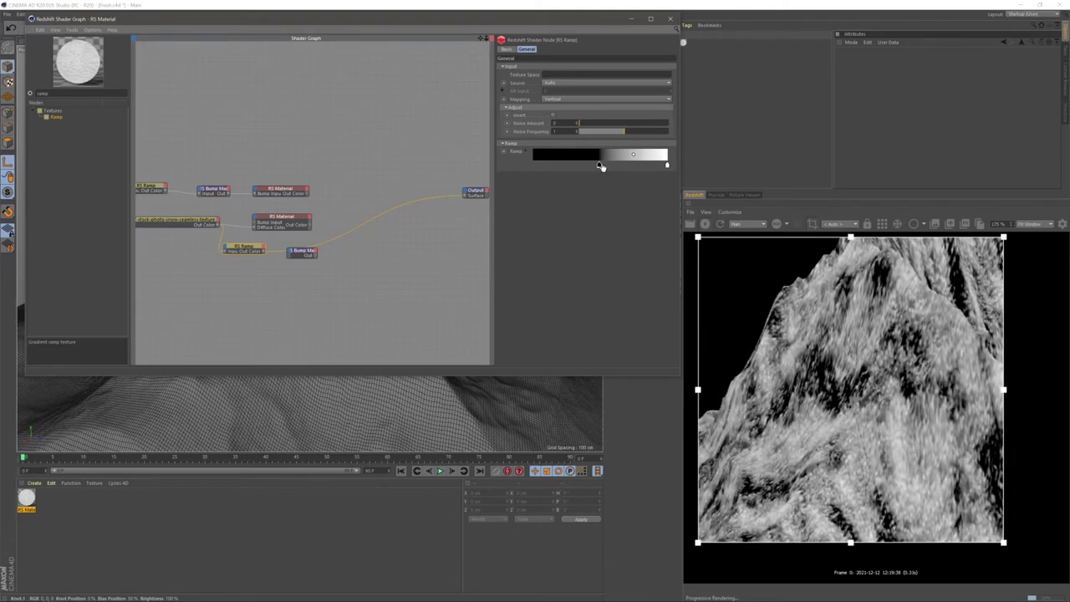
{"action": "mouse_move", "coordinate": [669, 167]}
{"action": "left_mouse_down"}
{"action": "mouse_move", "coordinate": [641, 168]}
{"action": "mouse_move", "coordinate": [650, 169]}
{"action": "left_mouse_up"}
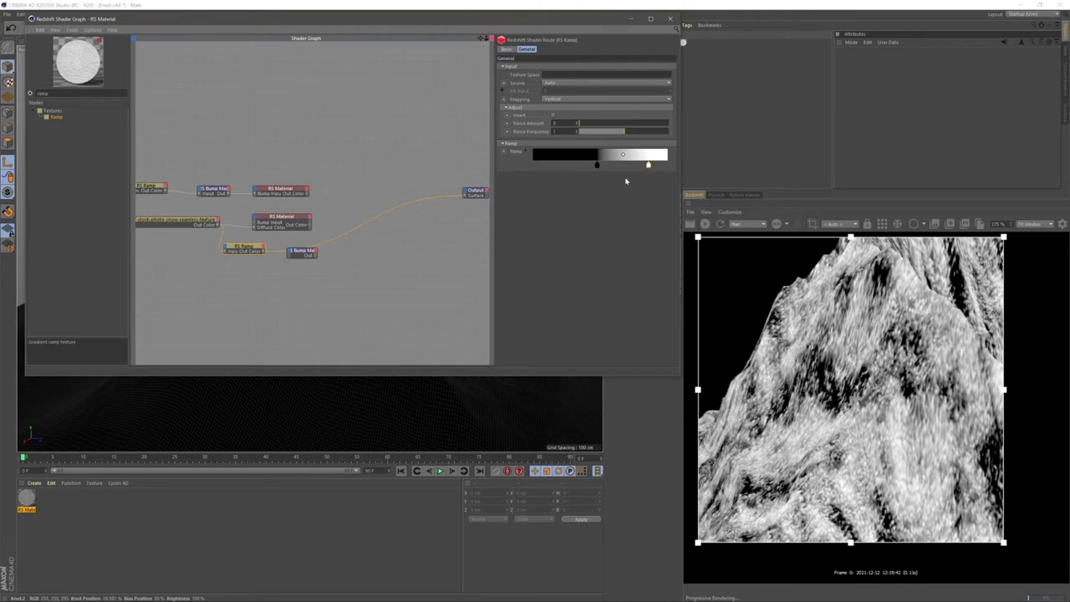
{"action": "left_click", "coordinate": [391, 269]}
Connect the snow ramp to the second Bump Map's input and arrange both nodes below the snow texture.
{"action": "left_click_drag", "start_coordinate": [457, 198], "coordinate": [290, 252]}
{"action": "left_click", "coordinate": [325, 265]}
{"action": "mouse_move", "coordinate": [237, 271]}
{"action": "left_mouse_down"}
{"action": "mouse_move", "coordinate": [307, 251]}
{"action": "mouse_move", "coordinate": [233, 254]}
{"action": "left_mouse_up"}
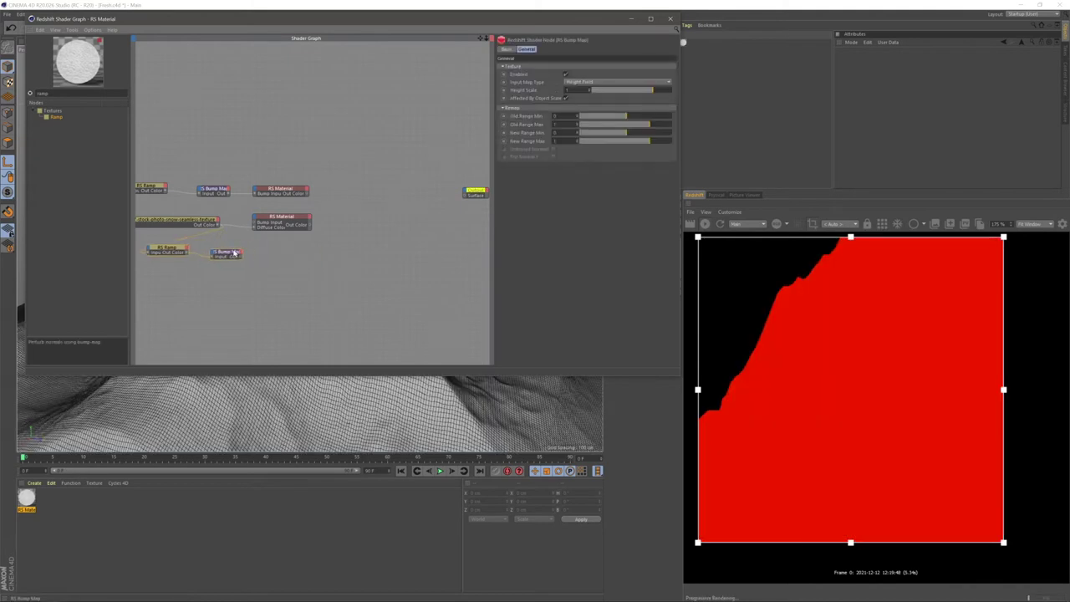
Connect the second Bump Map to the snow material's Bump Input and wire that material back to the Output's Surface.
{"action": "left_click", "coordinate": [247, 262]}
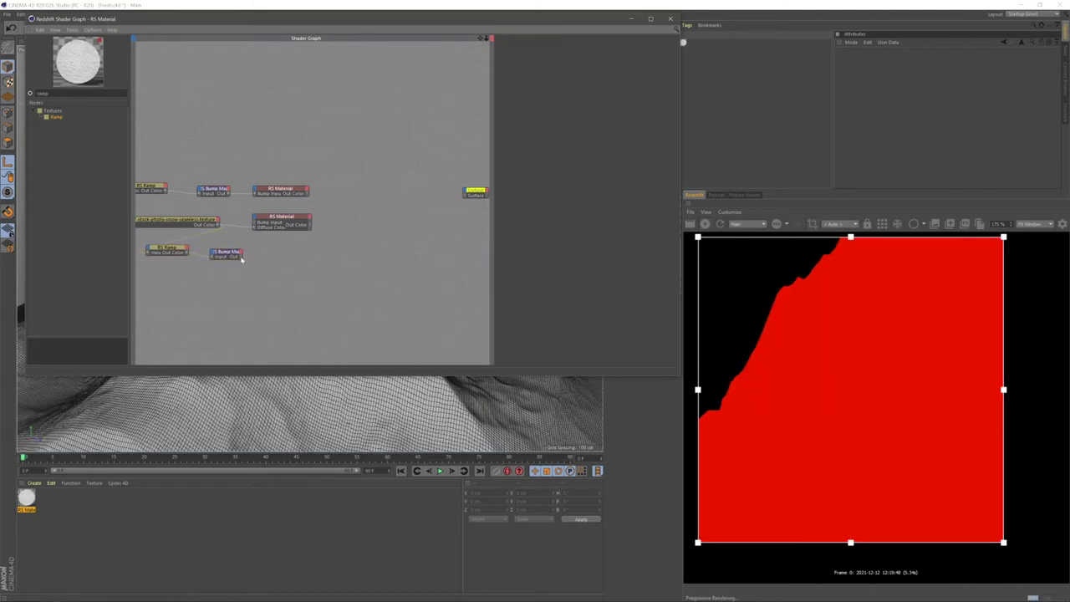
{"action": "left_click", "coordinate": [256, 225]}
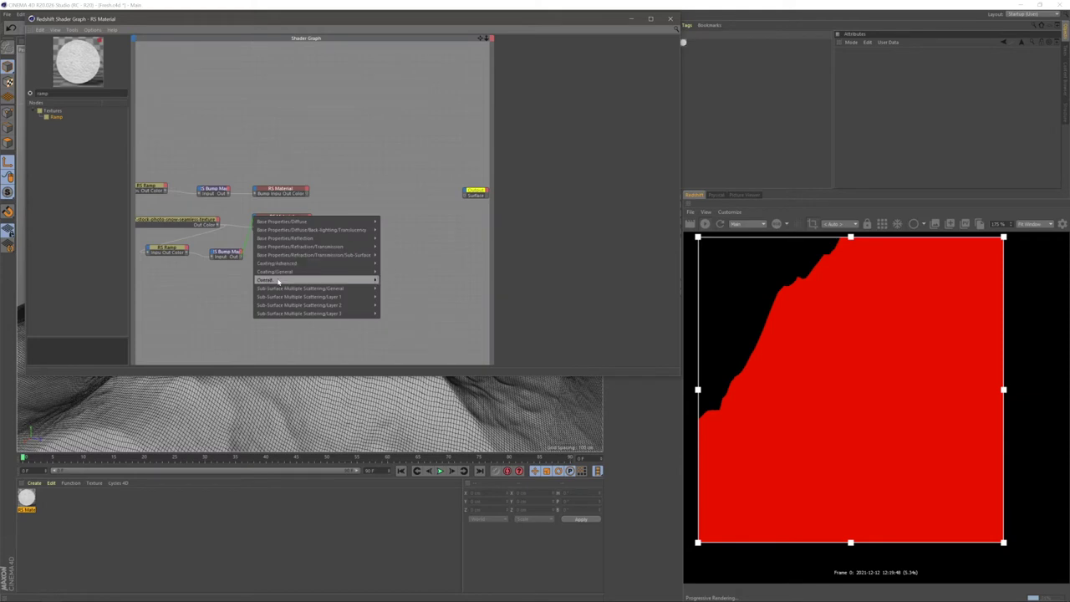
{"action": "left_click", "coordinate": [368, 186]}
{"action": "left_click_drag", "start_coordinate": [242, 256], "coordinate": [254, 226]}
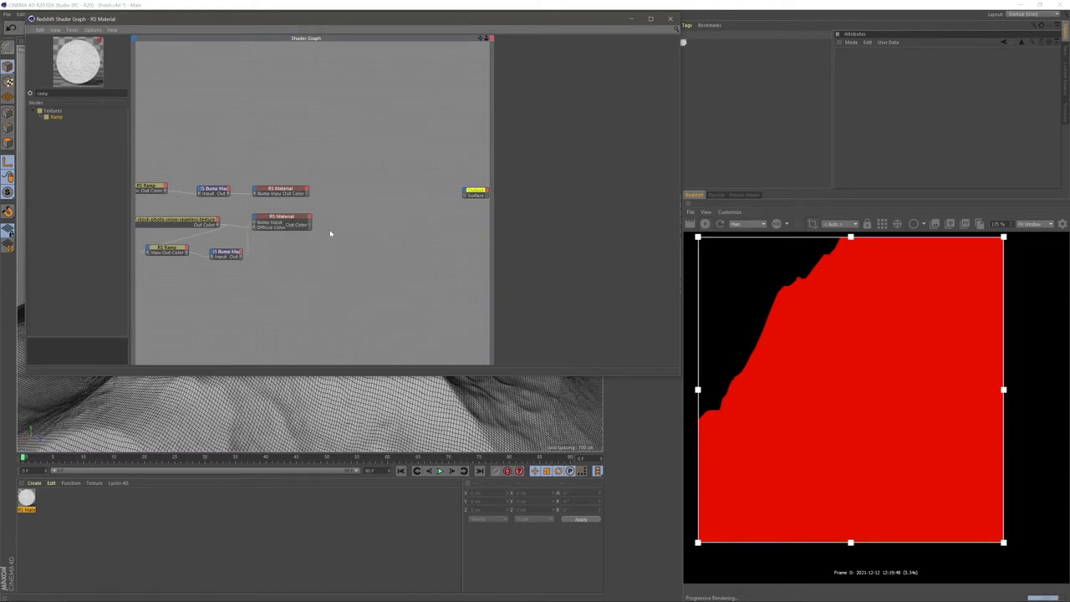
{"action": "left_click_drag", "start_coordinate": [311, 225], "coordinate": [466, 195]}
Set the second Bump Map's height scale to 1.5.
{"action": "left_click", "coordinate": [212, 253]}
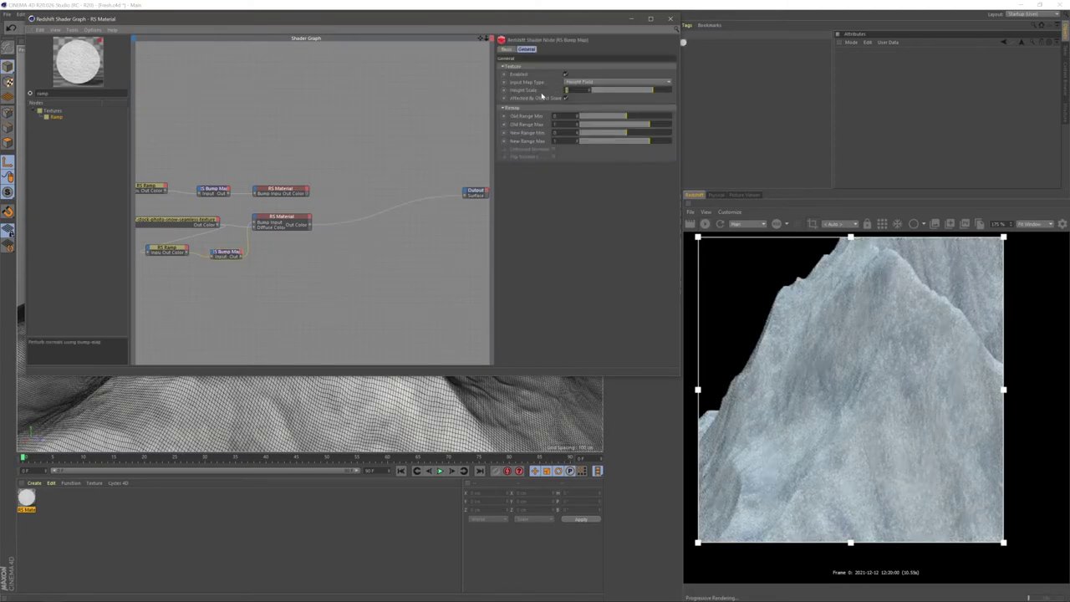
{"action": "type", "text": ".5"}
{"action": "key", "text": "Return"}
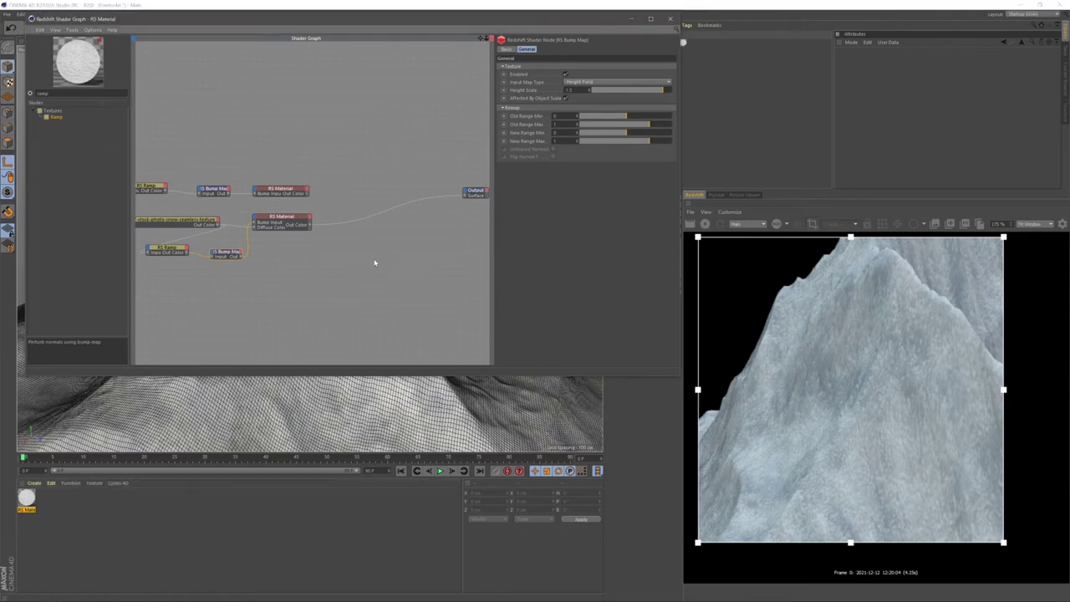
Add a Material Blender node between the two RS Materials and the Output.
{"action": "left_click", "coordinate": [356, 276]}
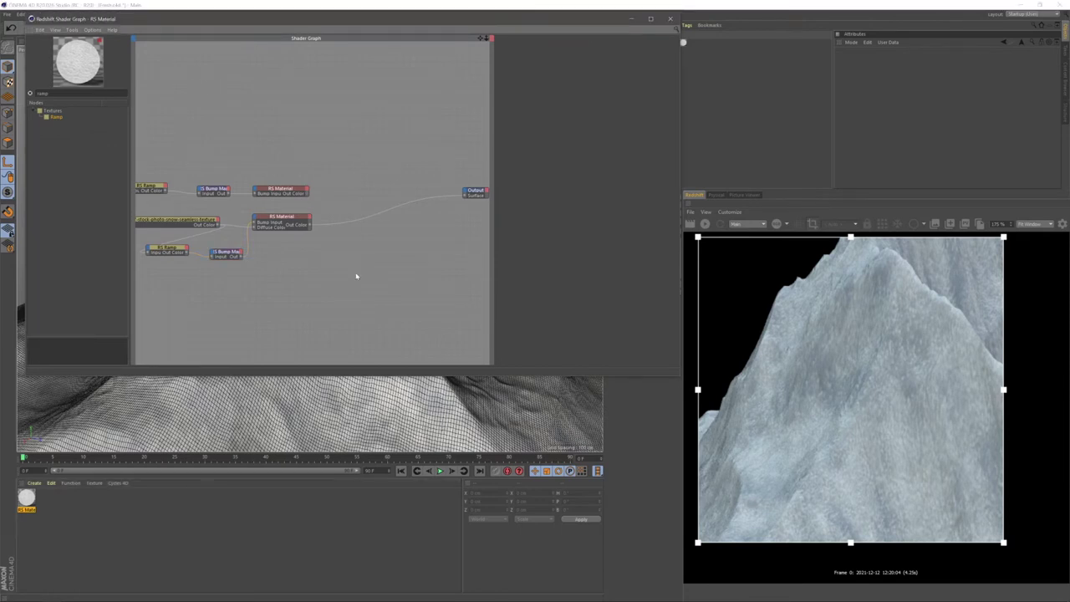
{"action": "middle_click_drag", "start_coordinate": [290, 315], "coordinate": [346, 332], "text": "alt"}
{"action": "middle_click_drag", "start_coordinate": [373, 298], "coordinate": [327, 263], "text": "alt"}
{"action": "right_click_drag", "start_coordinate": [373, 299], "coordinate": [350, 299], "text": "alt"}
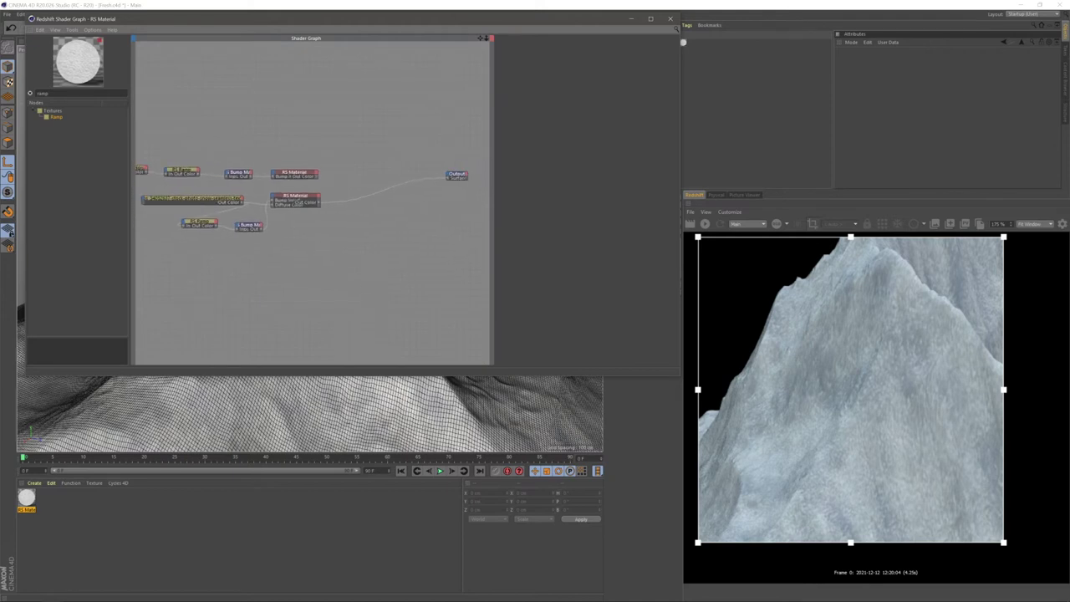
{"action": "middle_click_drag", "start_coordinate": [315, 299], "coordinate": [266, 315], "text": "alt"}
{"action": "left_click_drag", "start_coordinate": [408, 193], "coordinate": [433, 199]}
{"action": "left_click", "coordinate": [296, 167]}
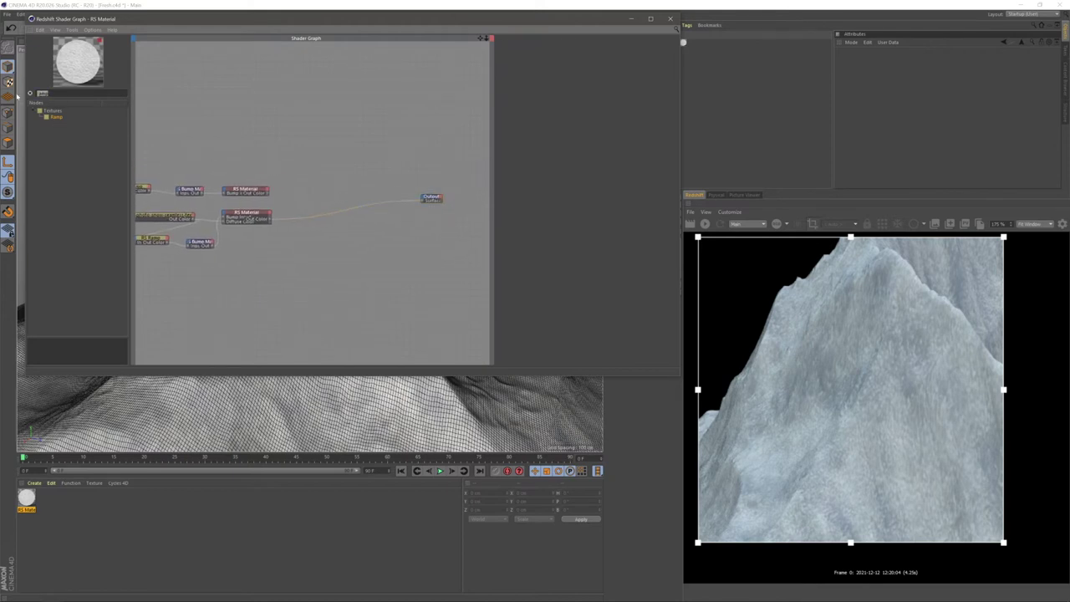
{"action": "type", "text": "blender"}
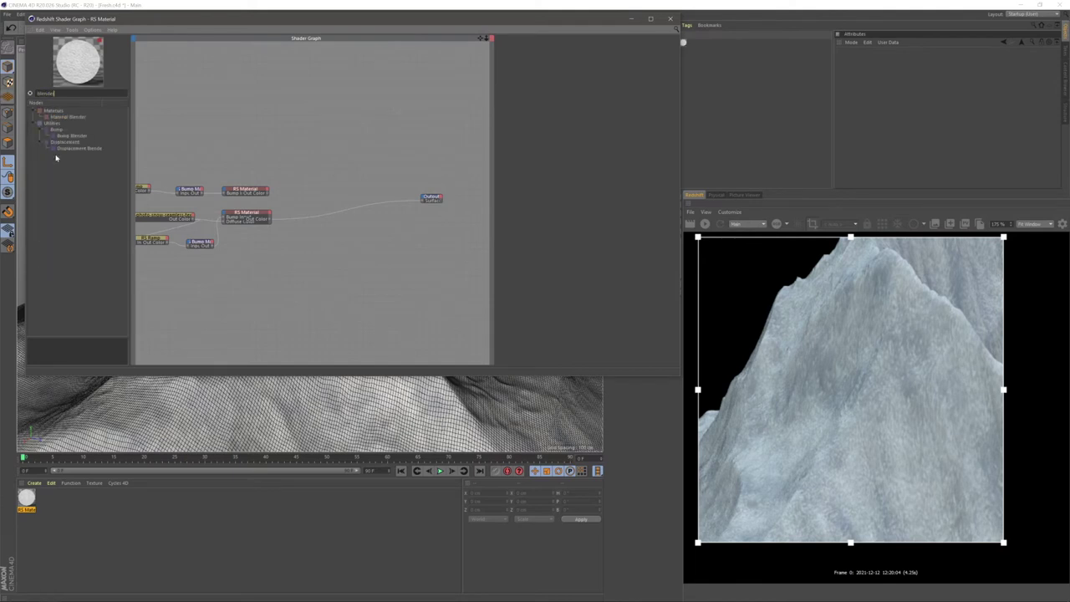
{"action": "left_click_drag", "start_coordinate": [82, 117], "coordinate": [340, 192]}
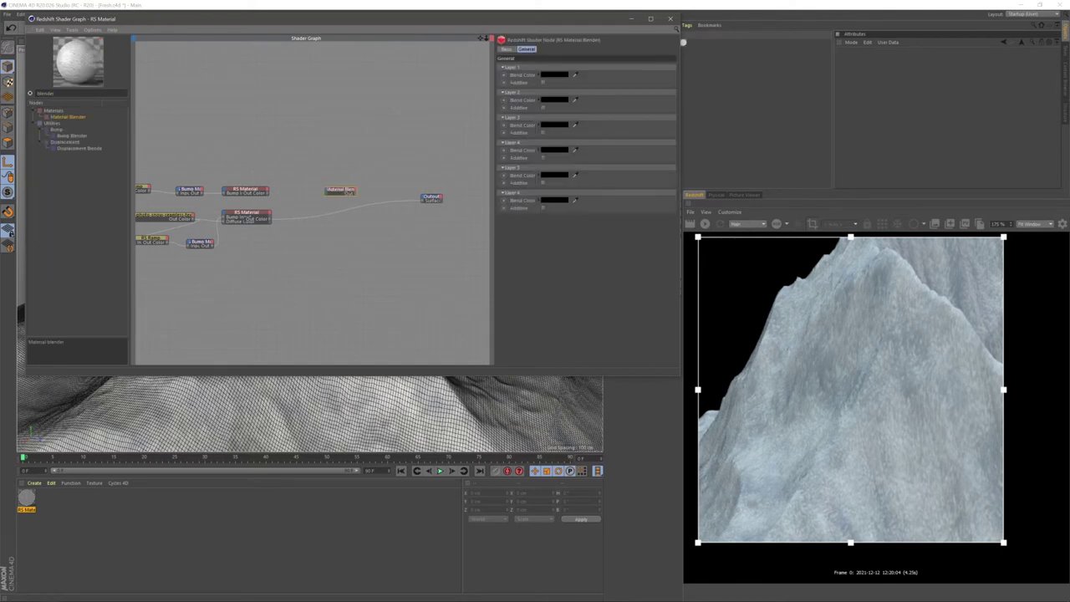
Connect the base material to the Material Blender's Base Color and the snow material to its Layer Color 1.
{"action": "scroll", "coordinate": [281, 194], "scroll_direction": "up", "scroll_amount": 3}
{"action": "left_click_drag", "start_coordinate": [292, 196], "coordinate": [385, 190]}
{"action": "left_click_drag", "start_coordinate": [243, 231], "coordinate": [388, 199]}
{"action": "left_click", "coordinate": [388, 243]}
{"action": "middle_click_drag", "start_coordinate": [360, 256], "coordinate": [299, 259]}
Add a State node and a Vector Max node side by side below the snow material's nodes.
{"action": "scroll", "coordinate": [287, 272], "scroll_direction": "down", "scroll_amount": 4}
{"action": "middle_click_drag", "start_coordinate": [205, 321], "coordinate": [293, 294]}
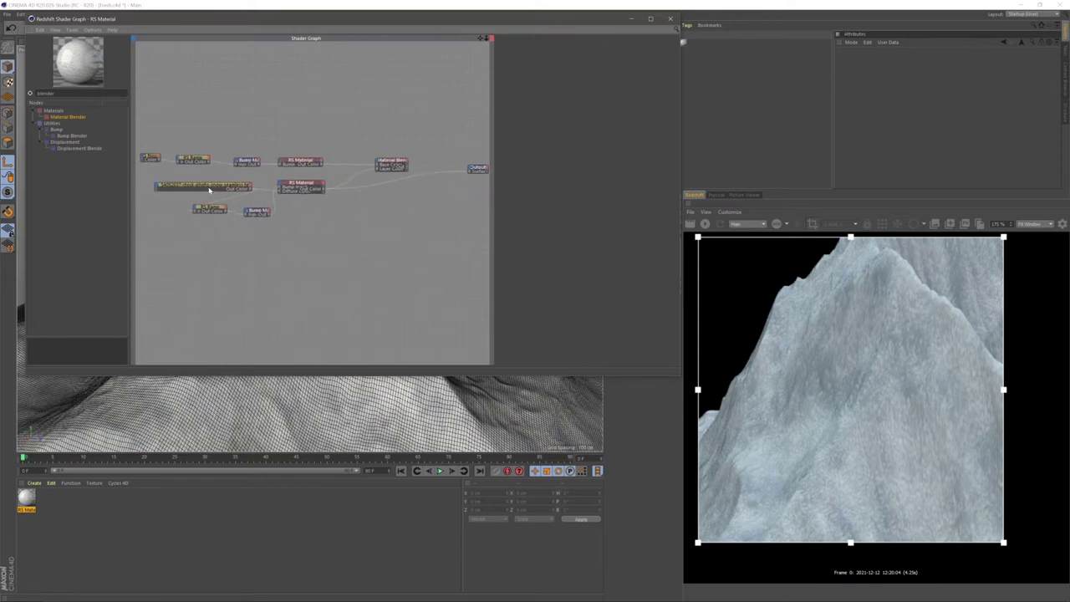
{"action": "left_click_drag", "start_coordinate": [57, 94], "coordinate": [23, 94]}
{"action": "type", "text": "state"}
{"action": "left_click_drag", "start_coordinate": [62, 119], "coordinate": [252, 253]}
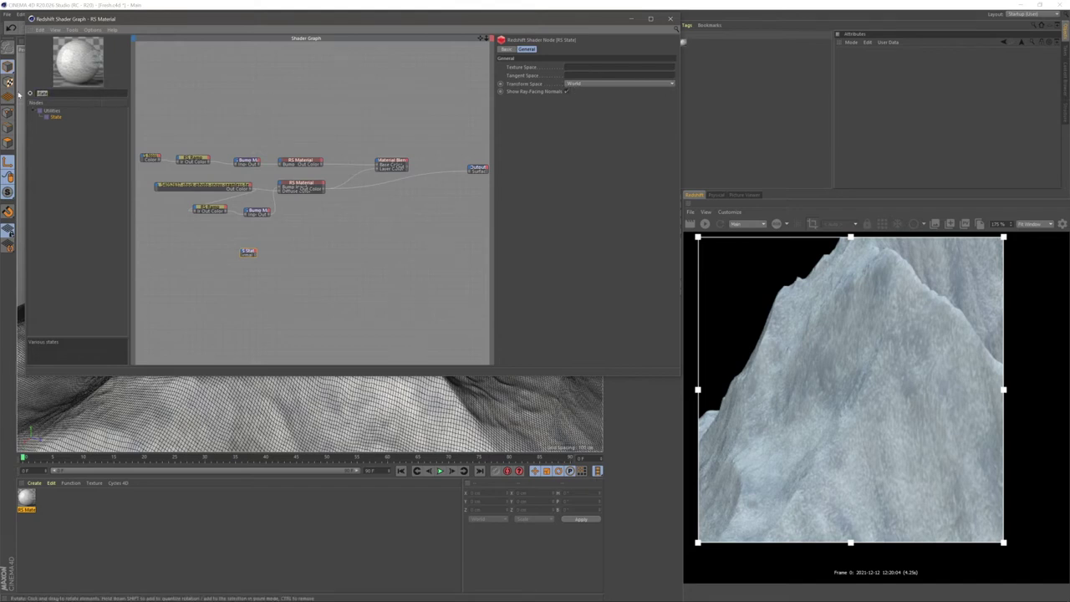
{"action": "type", "text": "vector max"}
{"action": "left_click_drag", "start_coordinate": [300, 256], "coordinate": [298, 255]}
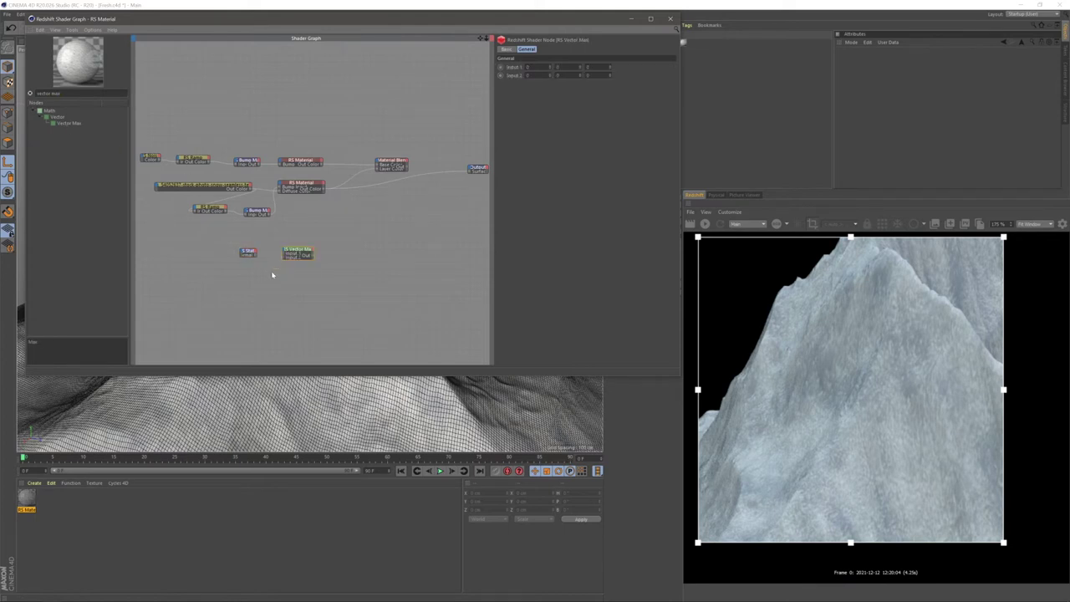
Connect the State node's Normal output to the Vector Max's Input 1.
{"action": "scroll", "coordinate": [273, 270], "scroll_direction": "up", "scroll_amount": 2}
{"action": "middle_click_drag", "start_coordinate": [240, 295], "coordinate": [238, 276], "text": "alt"}
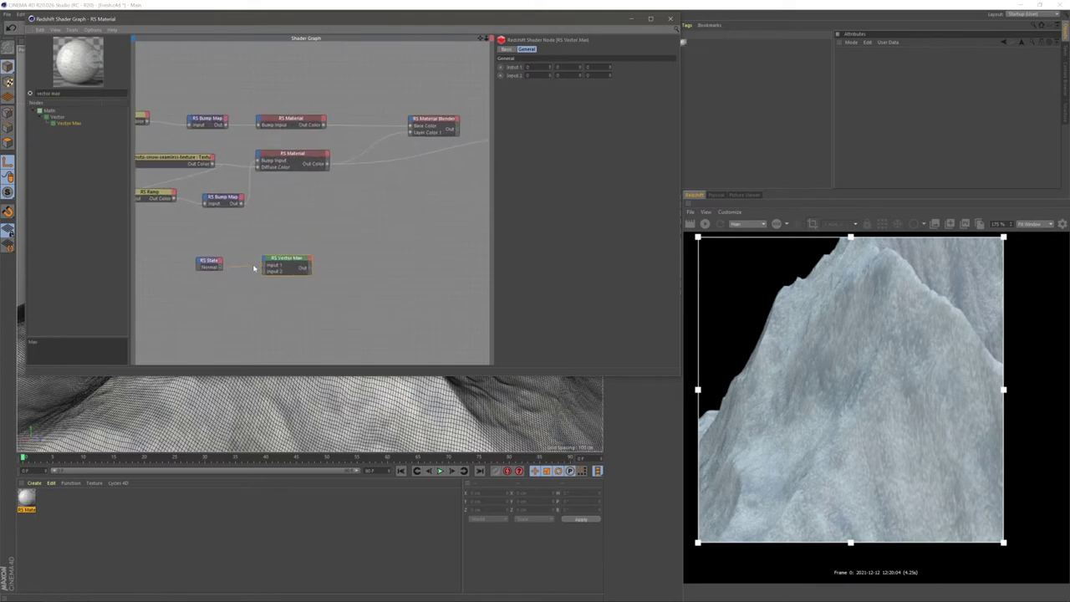
{"action": "left_click_drag", "start_coordinate": [264, 267], "coordinate": [265, 265]}
{"action": "left_click", "coordinate": [248, 315]}
Add a Ramp node and a Color Correct node below the Vector Max.
{"action": "middle_click_drag", "start_coordinate": [249, 315], "coordinate": [219, 281], "text": "alt"}
{"action": "triple_click", "coordinate": [60, 93]}
{"action": "type", "text": "ramp"}
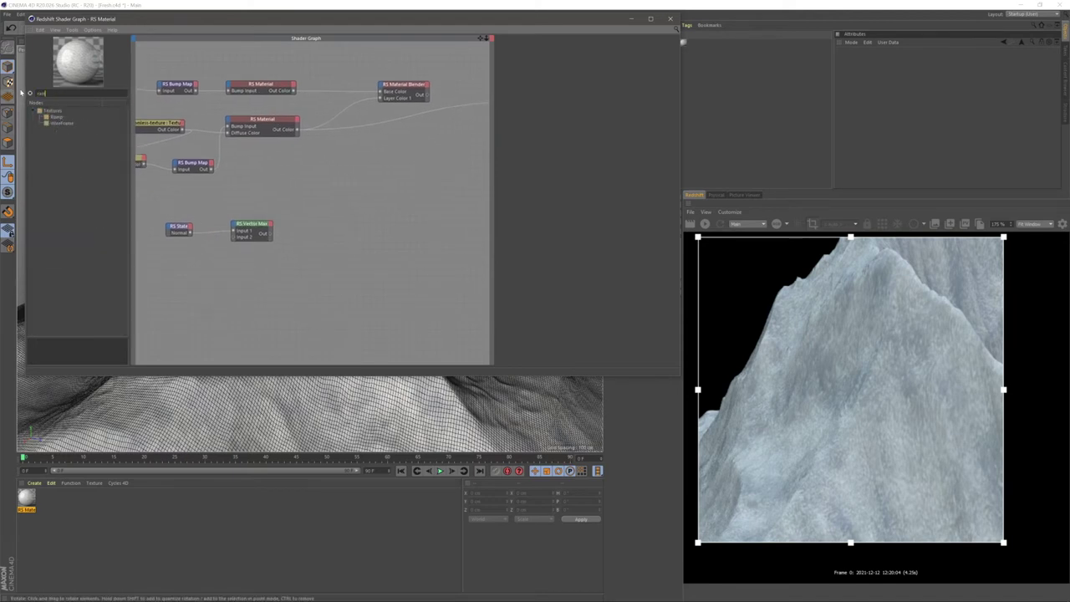
{"action": "left_click_drag", "start_coordinate": [54, 121], "coordinate": [238, 282]}
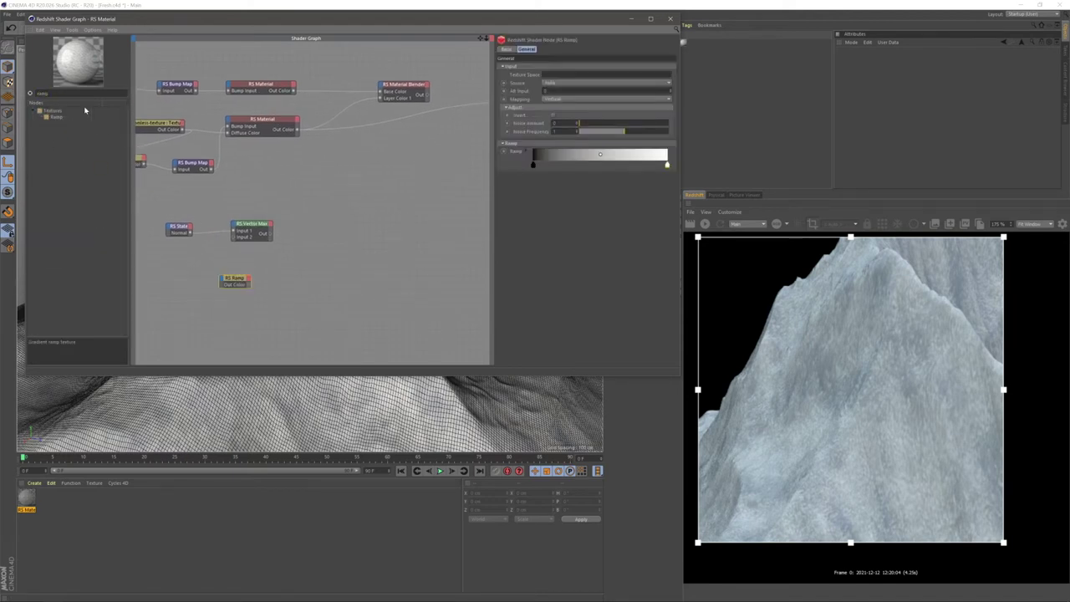
{"action": "type", "text": "color"}
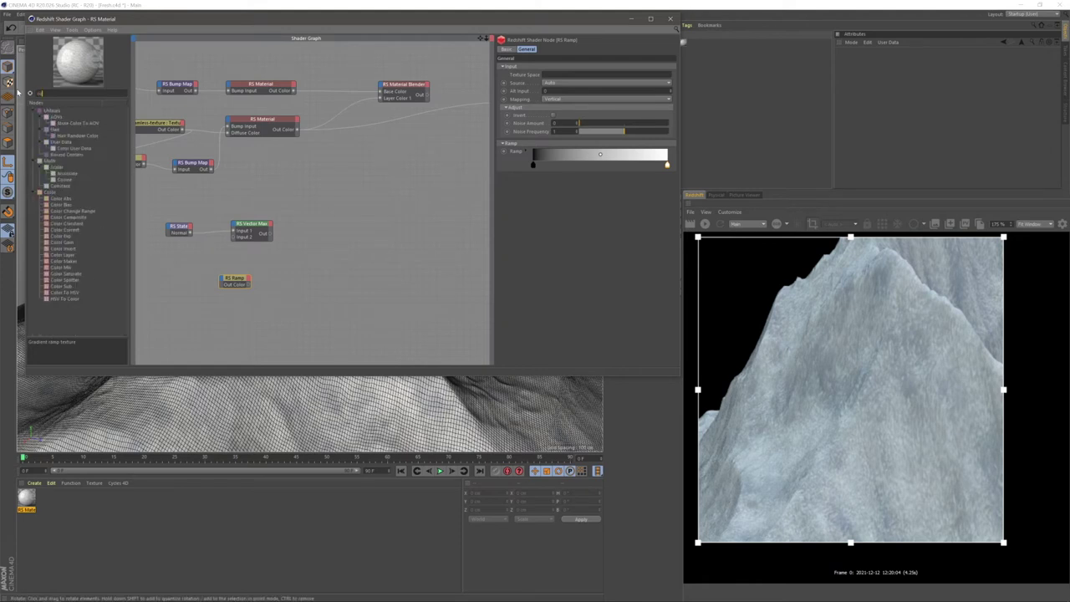
{"action": "type", "text": " corr"}
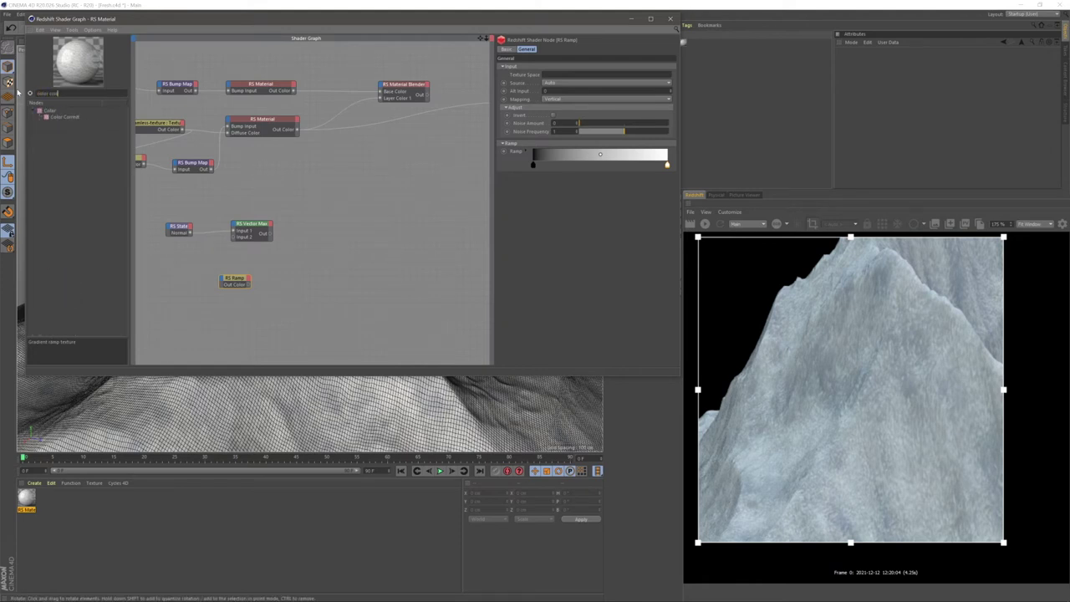
{"action": "left_click_drag", "start_coordinate": [302, 274], "coordinate": [303, 276]}
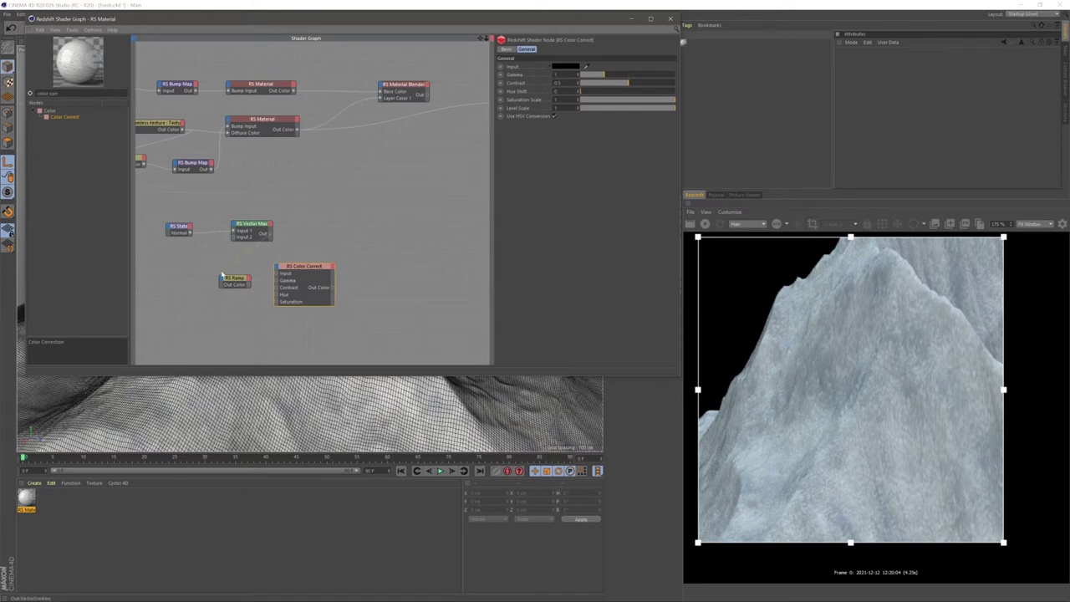
Feed the Vector Max output into the new Ramp's input and the Ramp's Out Color into the Color Correct's Input.
{"action": "left_click_drag", "start_coordinate": [221, 282], "coordinate": [227, 281]}
{"action": "left_click", "coordinate": [261, 286]}
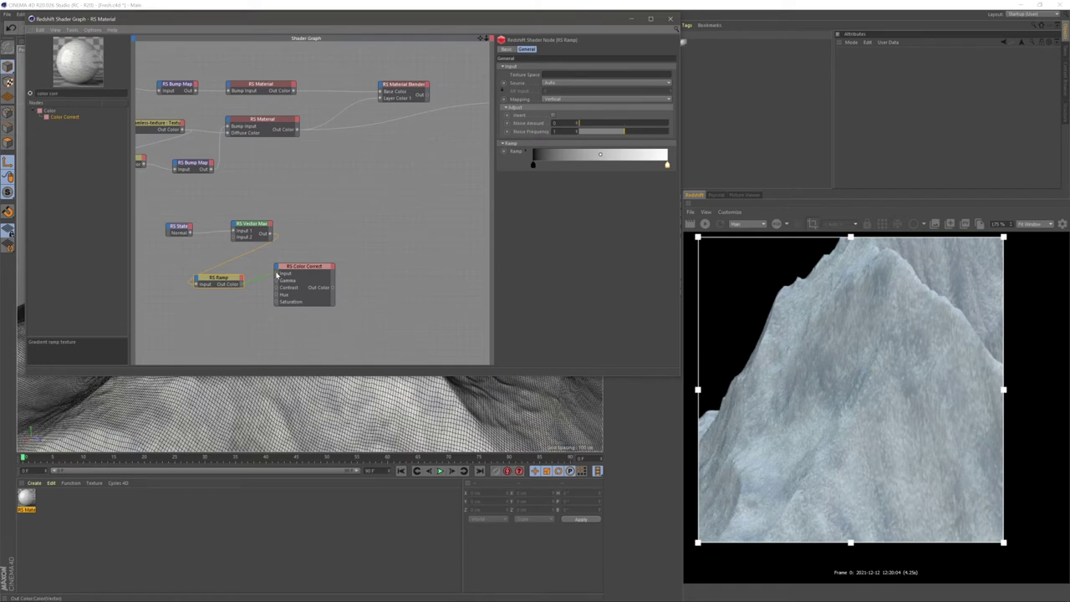
{"action": "left_click_drag", "start_coordinate": [300, 270], "coordinate": [295, 266]}
Wire the Color Correct's Out Color to the Output's Surface and restart the preview render to show the mask.
{"action": "left_click", "coordinate": [402, 113]}
{"action": "scroll", "coordinate": [403, 107], "scroll_direction": "down", "scroll_amount": 1}
{"action": "middle_click_drag", "start_coordinate": [403, 106], "coordinate": [339, 129]}
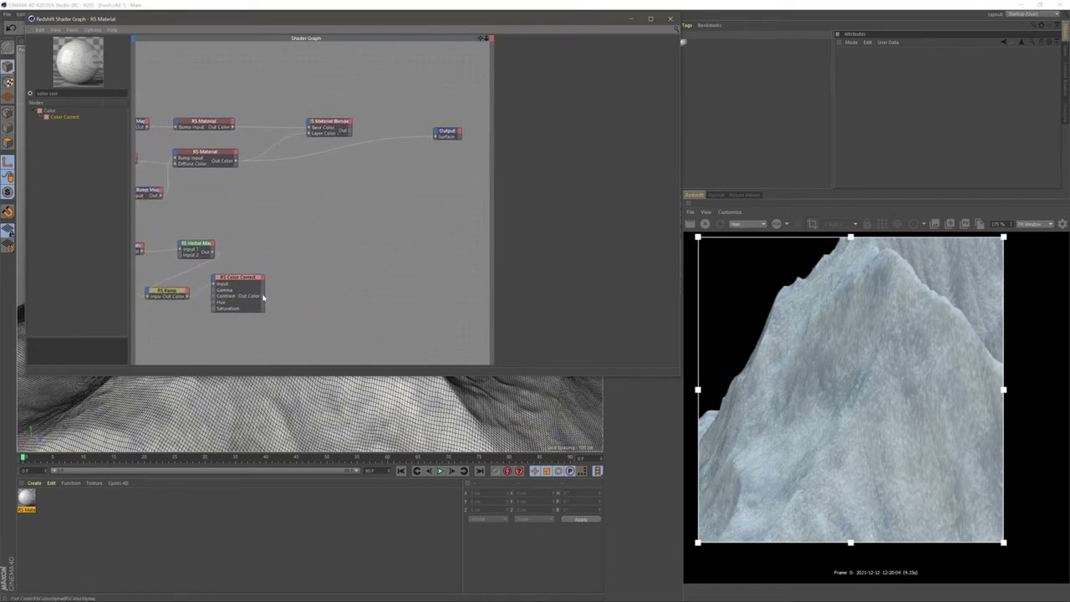
{"action": "left_click_drag", "start_coordinate": [434, 139], "coordinate": [436, 137]}
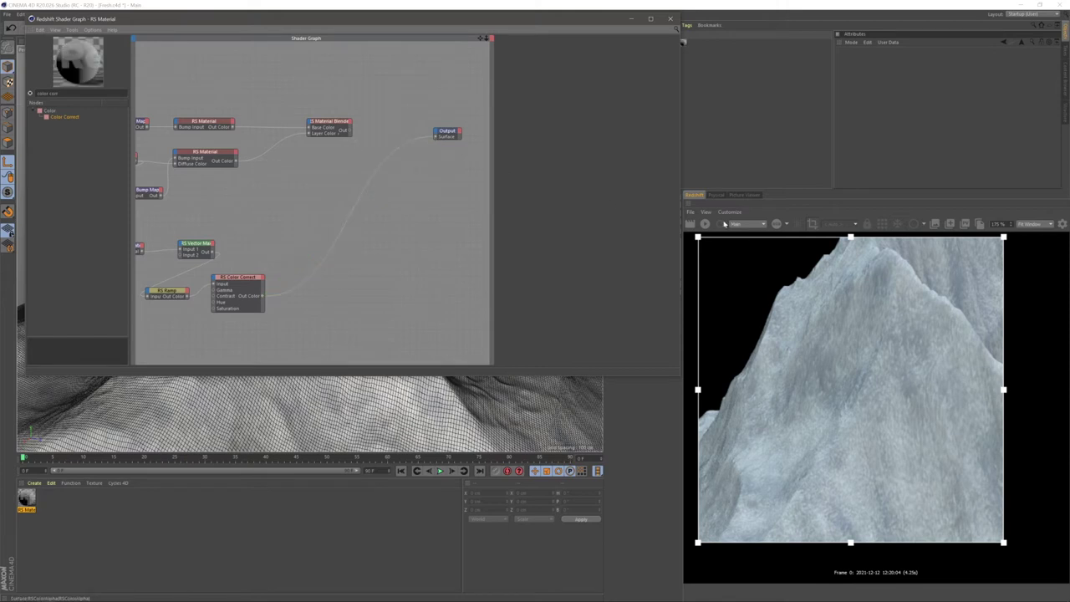
{"action": "left_click", "coordinate": [691, 211]}
{"action": "left_click", "coordinate": [706, 214]}
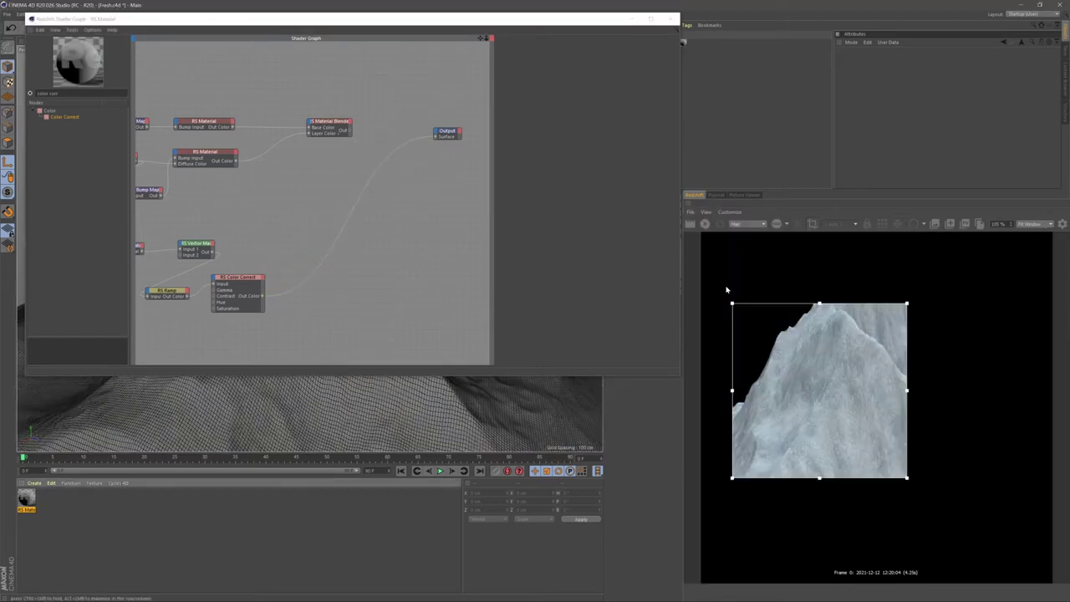
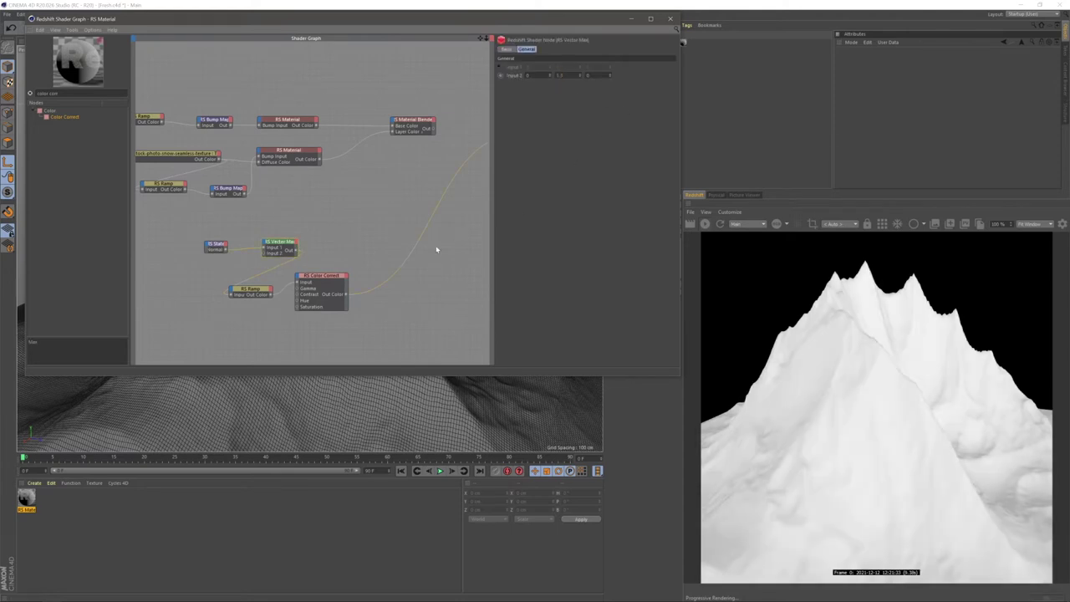
Set the Color Correct's contrast to 0.99 and move the mask ramp's black knot to about mid-gradient.
{"action": "left_click", "coordinate": [332, 277]}
{"action": "double_click", "coordinate": [558, 83]}
{"action": "type", "text": "1"}
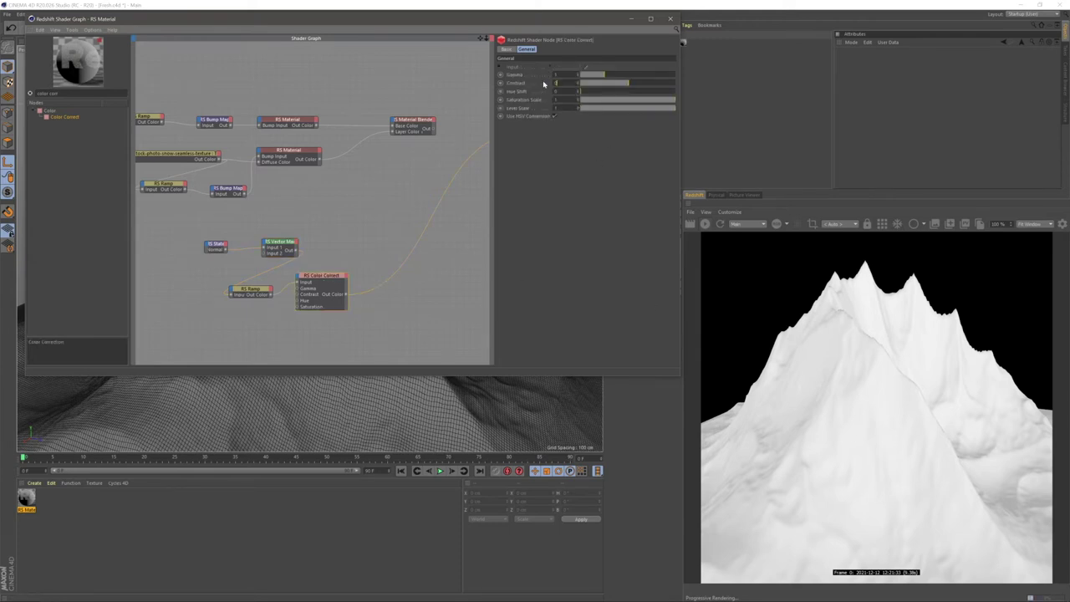
{"action": "type", "text": "9"}
{"action": "key", "text": "Return"}
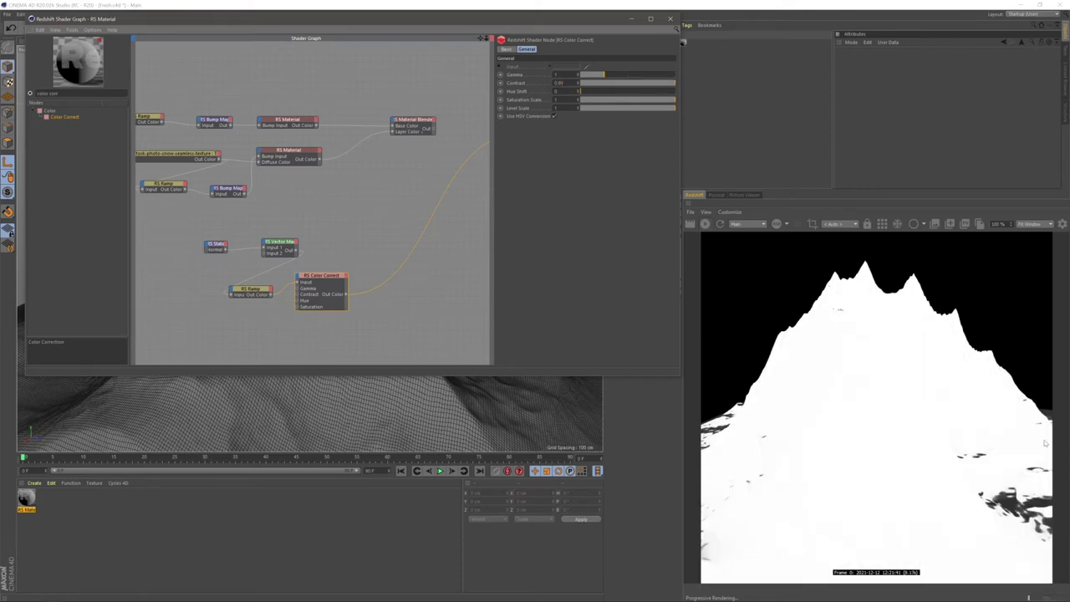
{"action": "left_click", "coordinate": [267, 292]}
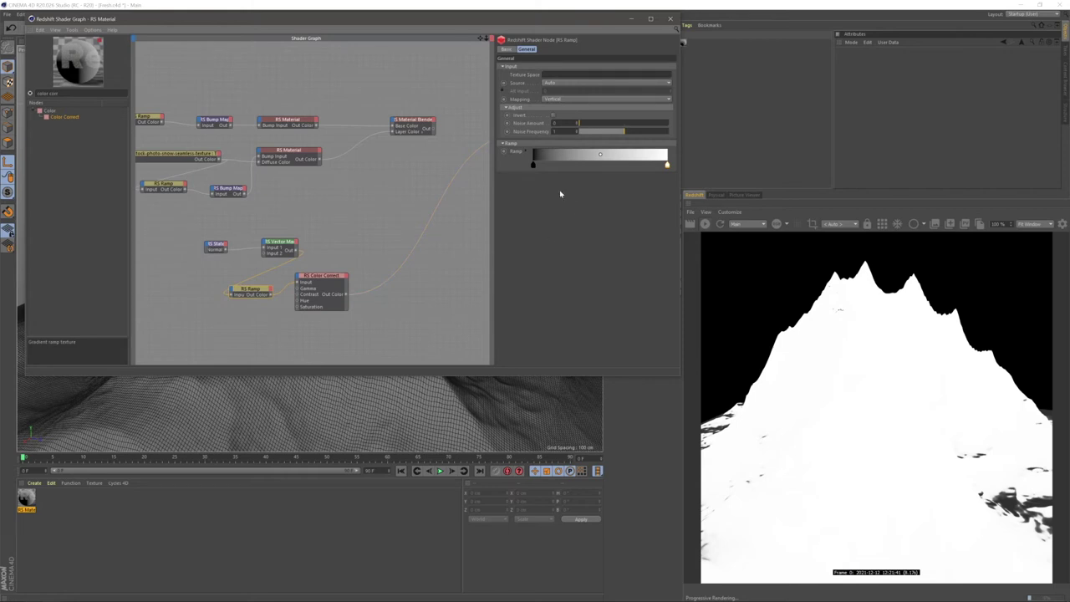
{"action": "left_click_drag", "start_coordinate": [534, 166], "coordinate": [601, 172]}
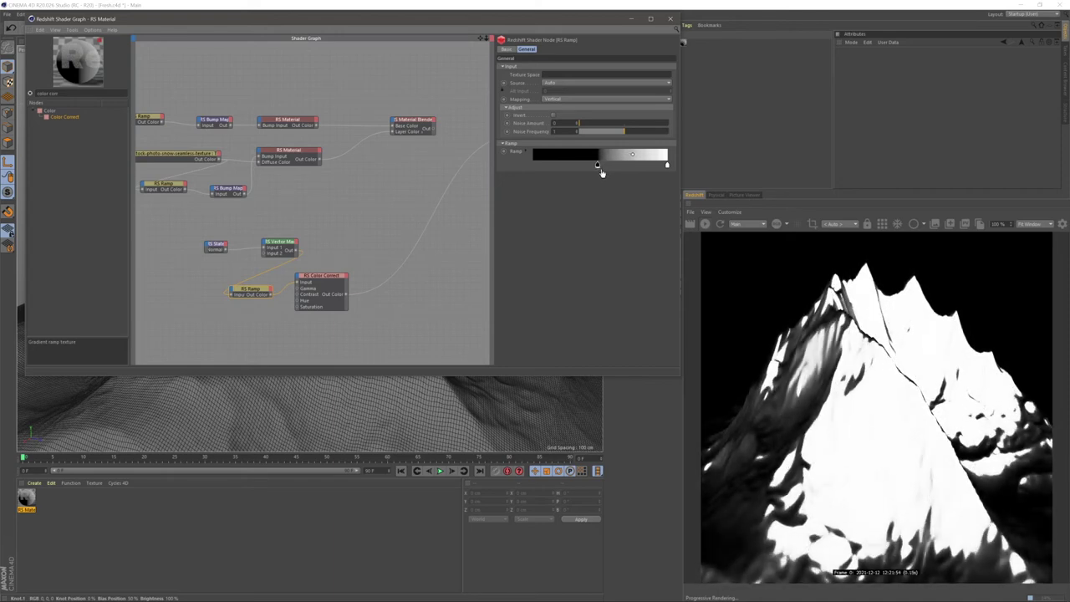
Try a higher Input 2 Y value on the Vector Max with the ramp's black knot close to the white knot, and undo the knot move.
{"action": "left_click", "coordinate": [287, 243]}
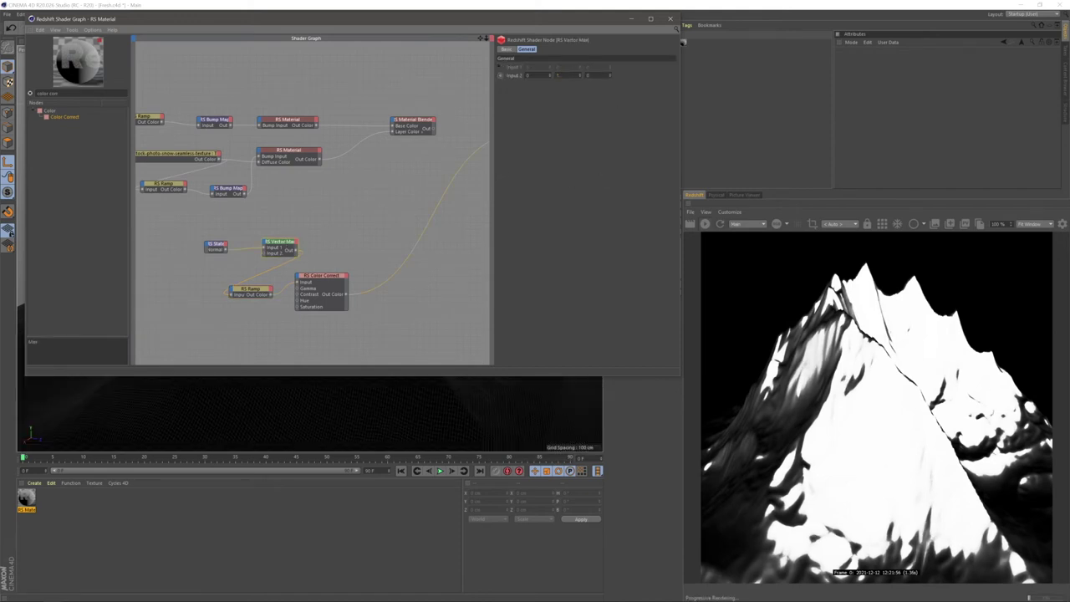
{"action": "key", "text": "Return"}
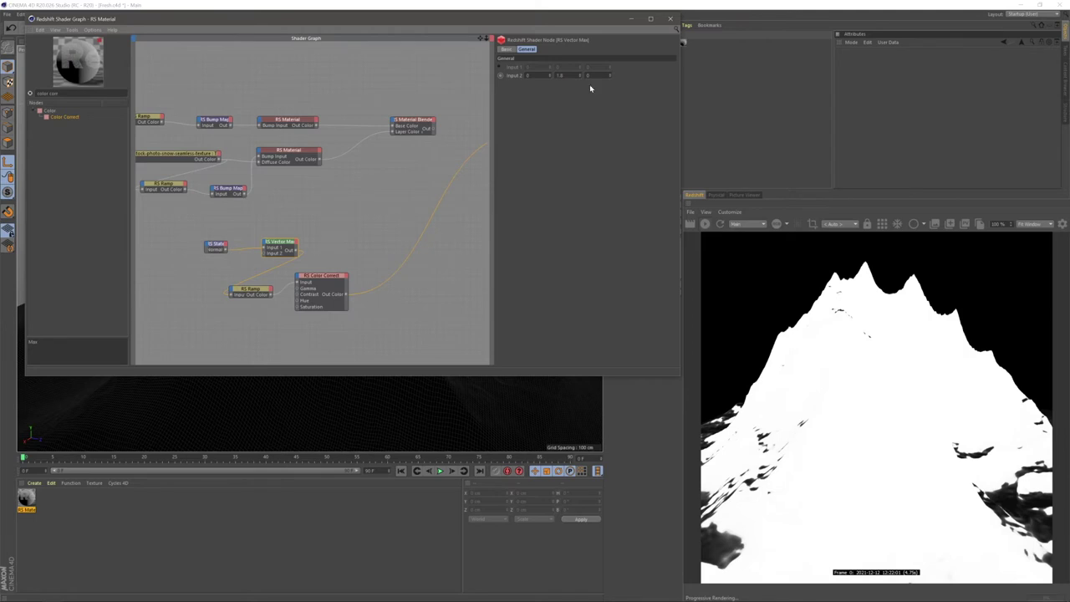
{"action": "left_click", "coordinate": [256, 289]}
{"action": "left_click_drag", "start_coordinate": [593, 164], "coordinate": [659, 167]}
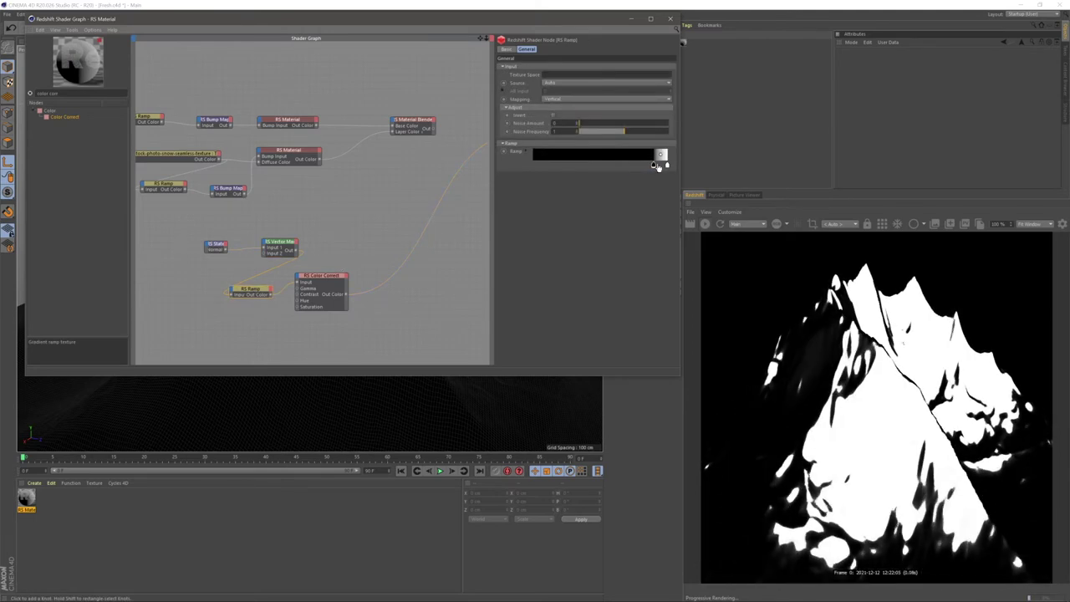
{"action": "key", "text": "ctrl+z"}
Set the Y component of the Vector Max's Input 2 to 1.3.
{"action": "left_click", "coordinate": [281, 246]}
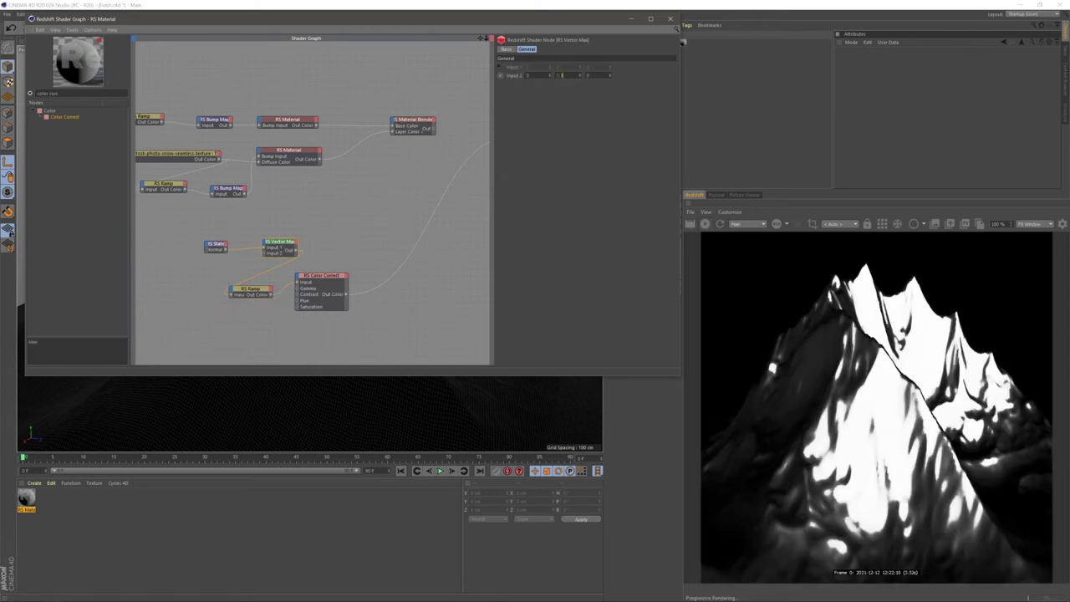
{"action": "type", "text": "3"}
{"action": "key", "text": "Return"}
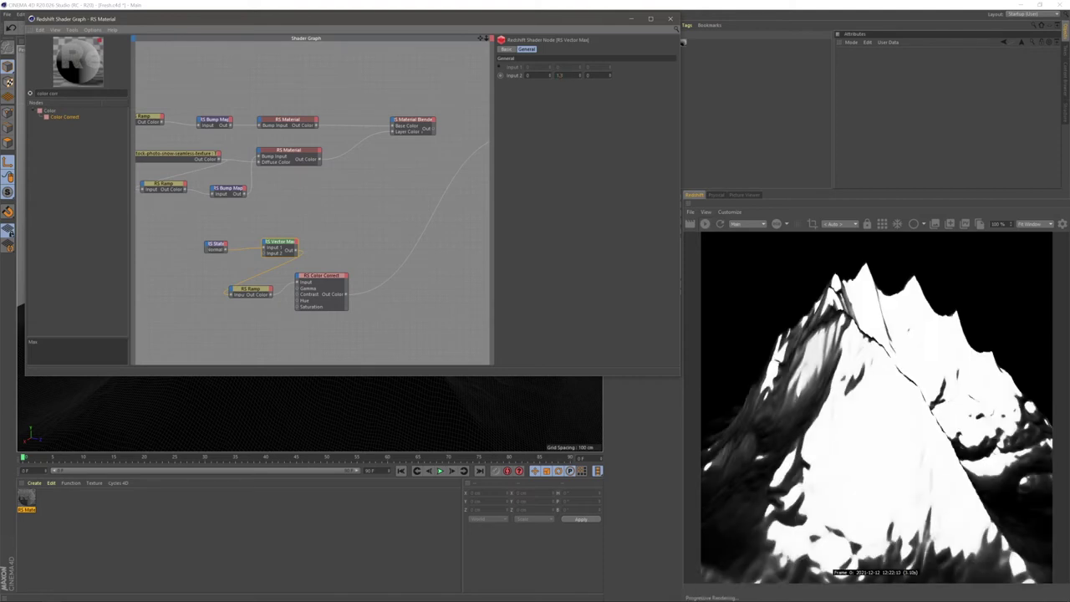
Set the Color Correct's gamma to 1.1.
{"action": "left_click", "coordinate": [318, 283]}
{"action": "mouse_move", "coordinate": [610, 74]}
{"action": "left_mouse_down"}
{"action": "mouse_move", "coordinate": [633, 77]}
{"action": "mouse_move", "coordinate": [596, 82]}
{"action": "mouse_move", "coordinate": [608, 81]}
{"action": "left_mouse_up"}
{"action": "double_click", "coordinate": [562, 75]}
{"action": "type", "text": "1.1"}
{"action": "key", "text": "Return"}
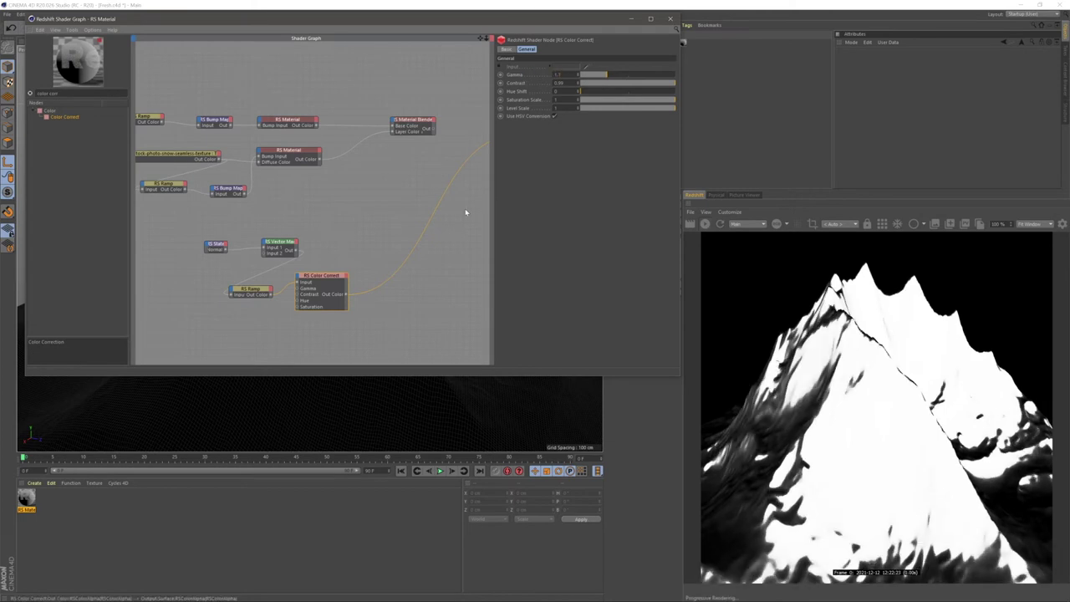
Move the mask ramp's black knot slightly past mid-gradient to darken more of the mask.
{"action": "left_click", "coordinate": [252, 294]}
{"action": "left_click_drag", "start_coordinate": [598, 164], "coordinate": [609, 166]}
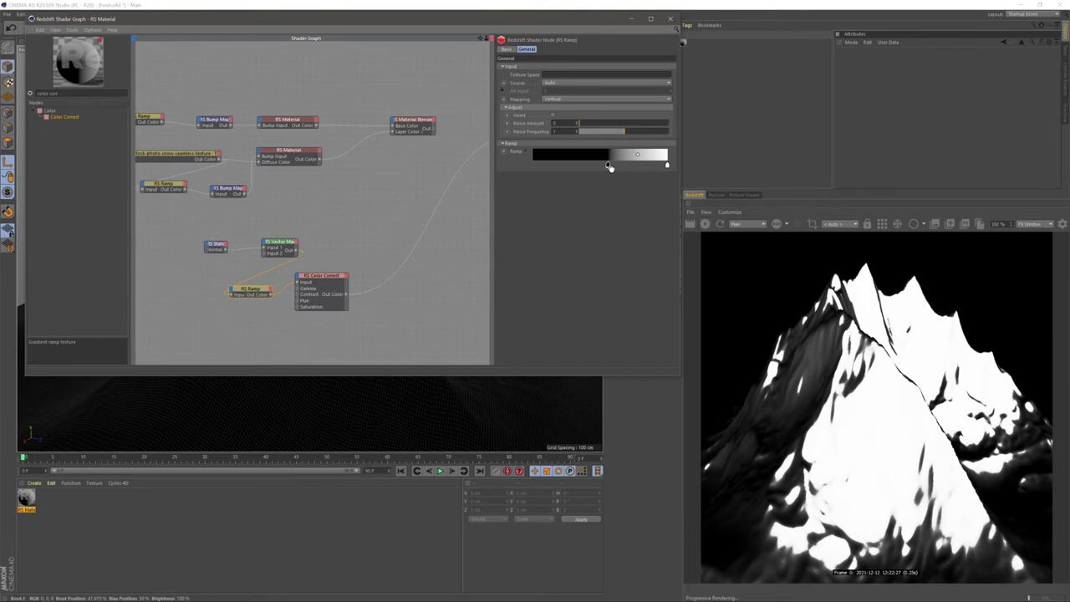
{"action": "left_click", "coordinate": [340, 217]}
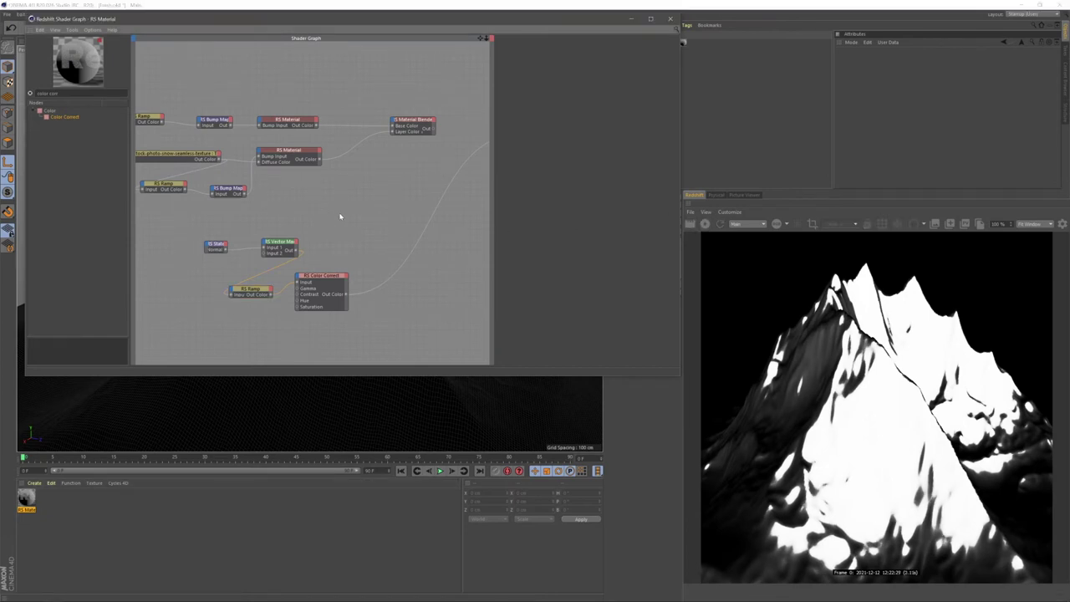
Select the mask nodes as a group and move them closer to the material nodes above.
{"action": "key", "text": "h"}
{"action": "left_click_drag", "start_coordinate": [270, 226], "coordinate": [383, 306]}
{"action": "left_click_drag", "start_coordinate": [369, 262], "coordinate": [334, 243]}
{"action": "left_click", "coordinate": [402, 217]}
Reroute the Color Correct's Out Color from the Output's Surface to the Material Blender's Blend Color 1.
{"action": "middle_click_drag", "start_coordinate": [406, 213], "coordinate": [316, 235], "text": "alt"}
{"action": "scroll", "coordinate": [423, 176], "scroll_direction": "up", "scroll_amount": 4}
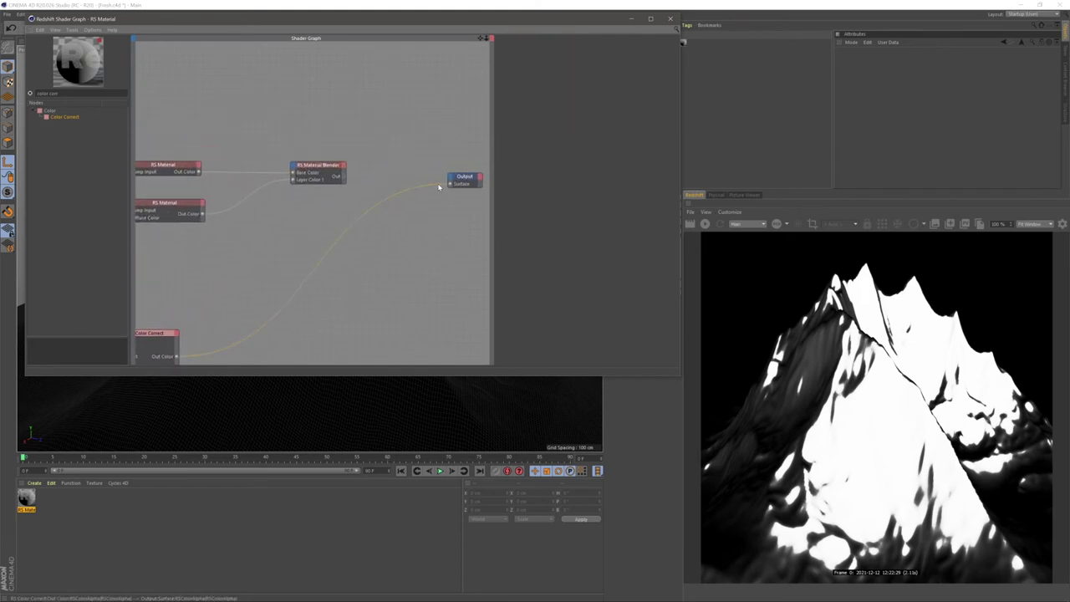
{"action": "left_click_drag", "start_coordinate": [436, 186], "coordinate": [342, 187]}
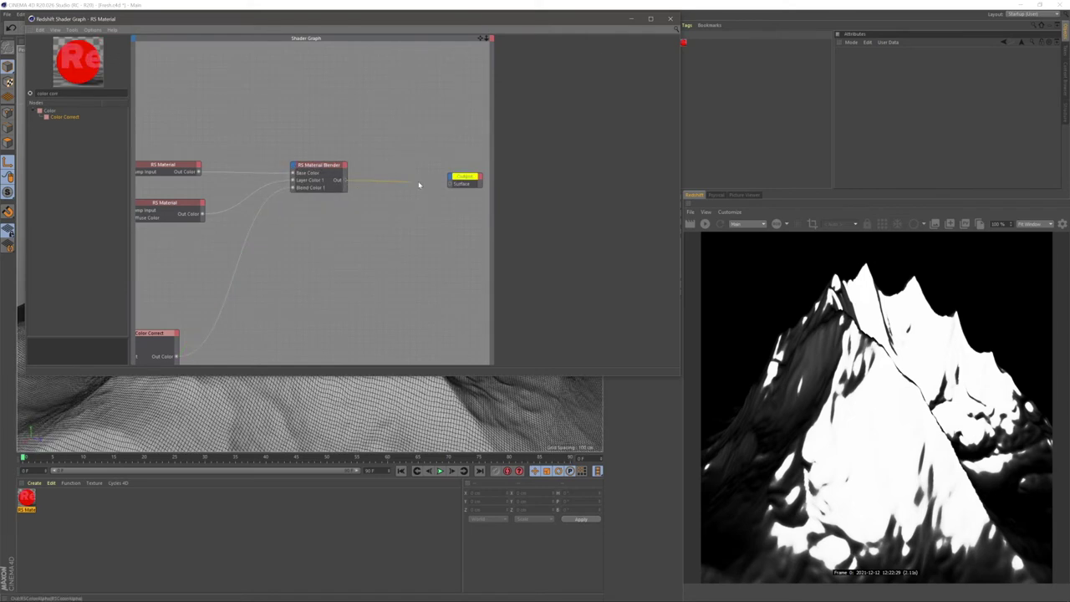
Connect the Material Blender's output to the Output's Surface and start the preview render.
{"action": "left_click_drag", "start_coordinate": [449, 185], "coordinate": [450, 185]}
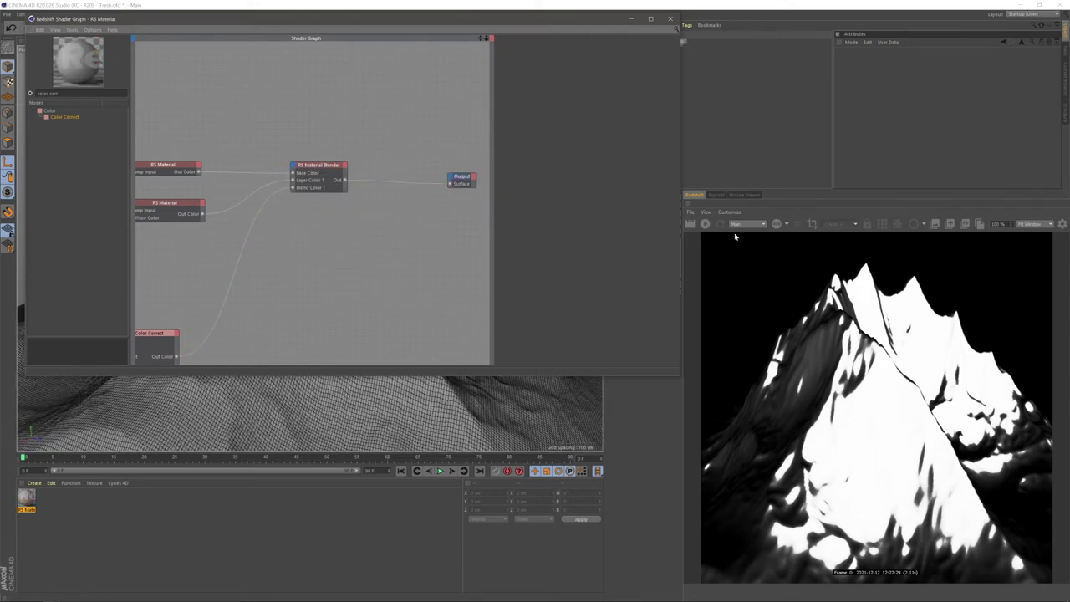
{"action": "left_click", "coordinate": [706, 224]}
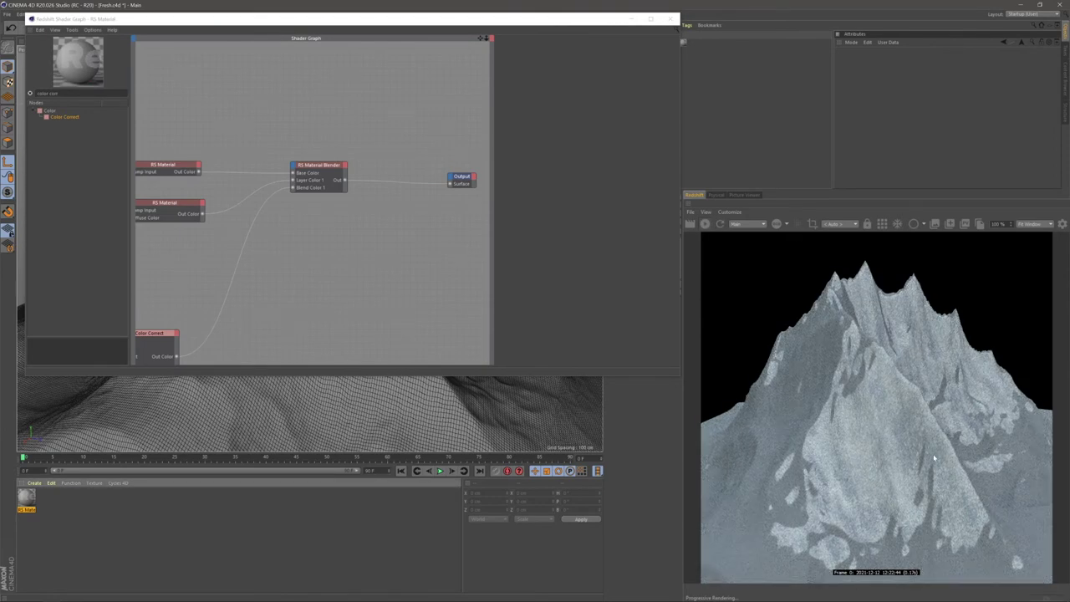
Darken the base RS Material's diffuse color to a near-black grey.
{"action": "left_click", "coordinate": [534, 331]}
{"action": "middle_click_drag", "start_coordinate": [296, 260], "coordinate": [405, 253], "text": "alt"}
{"action": "middle_click_drag", "start_coordinate": [214, 309], "coordinate": [265, 272]}
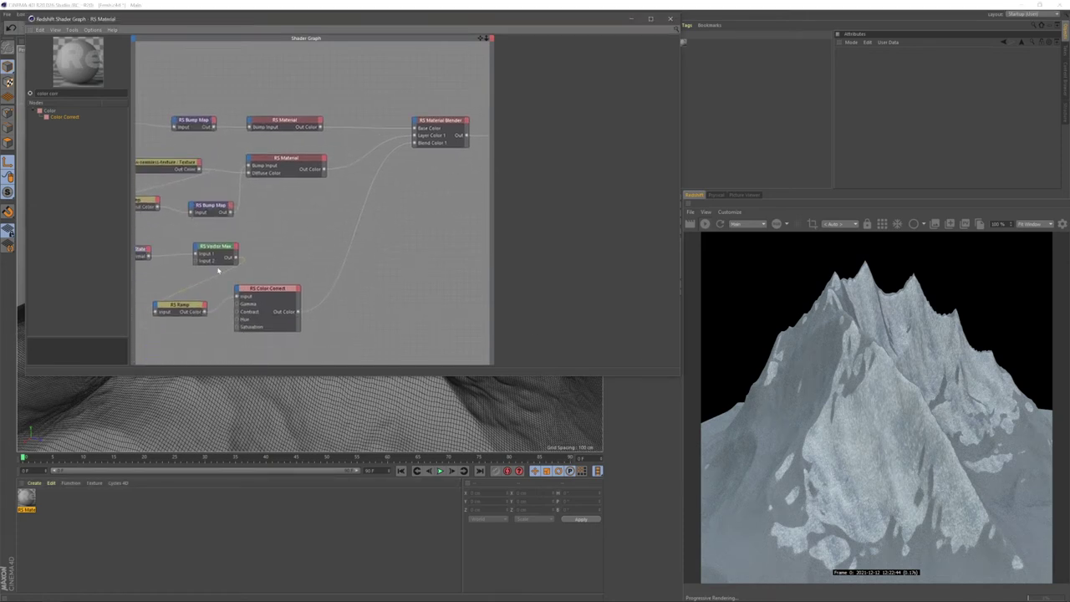
{"action": "middle_click_drag", "start_coordinate": [392, 161], "coordinate": [354, 184], "text": "alt"}
{"action": "left_click", "coordinate": [251, 144]}
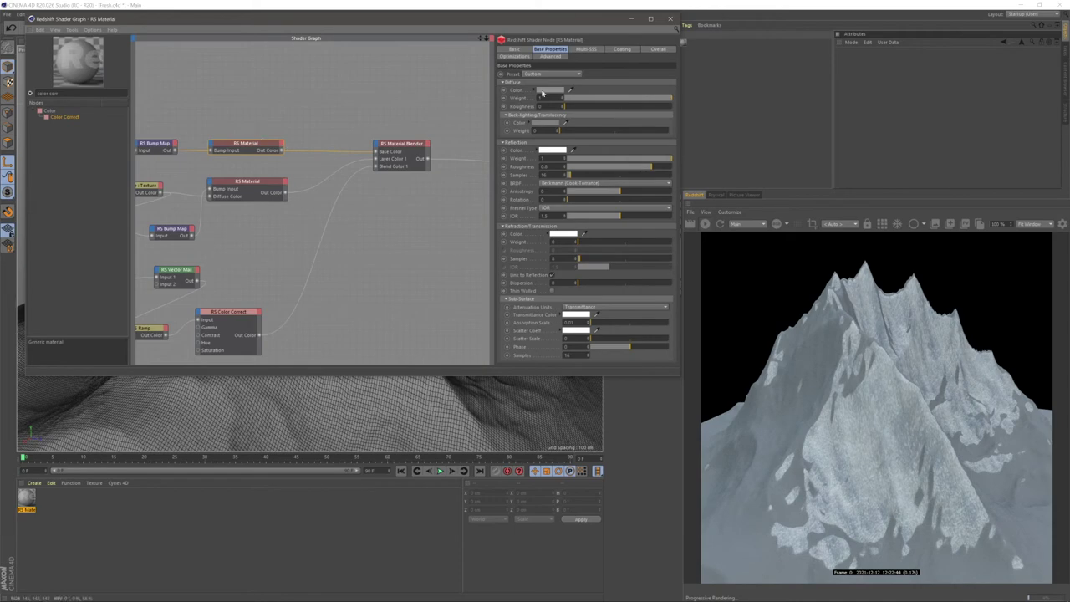
{"action": "left_click", "coordinate": [544, 91]}
{"action": "left_click_drag", "start_coordinate": [557, 108], "coordinate": [521, 108]}
{"action": "left_click", "coordinate": [529, 120]}
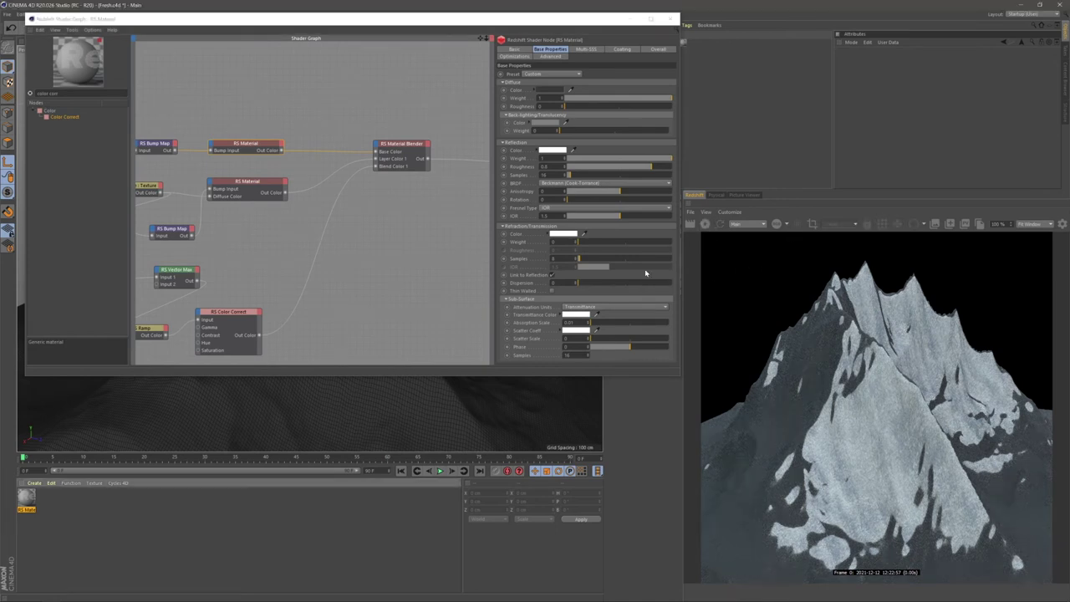
Switch to Firefox to examine the snowy mountains reference image, and return to the Redshift Shader Graph.
{"action": "key", "text": "alt+Tab"}
{"action": "left_click", "coordinate": [676, 297]}
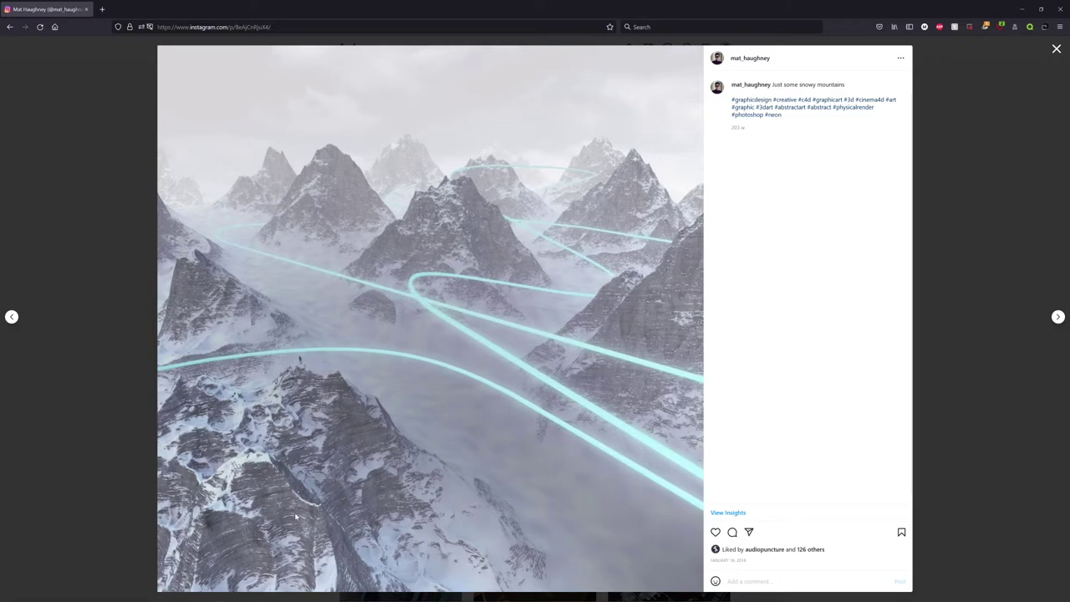
{"action": "key", "text": "alt+Tab"}
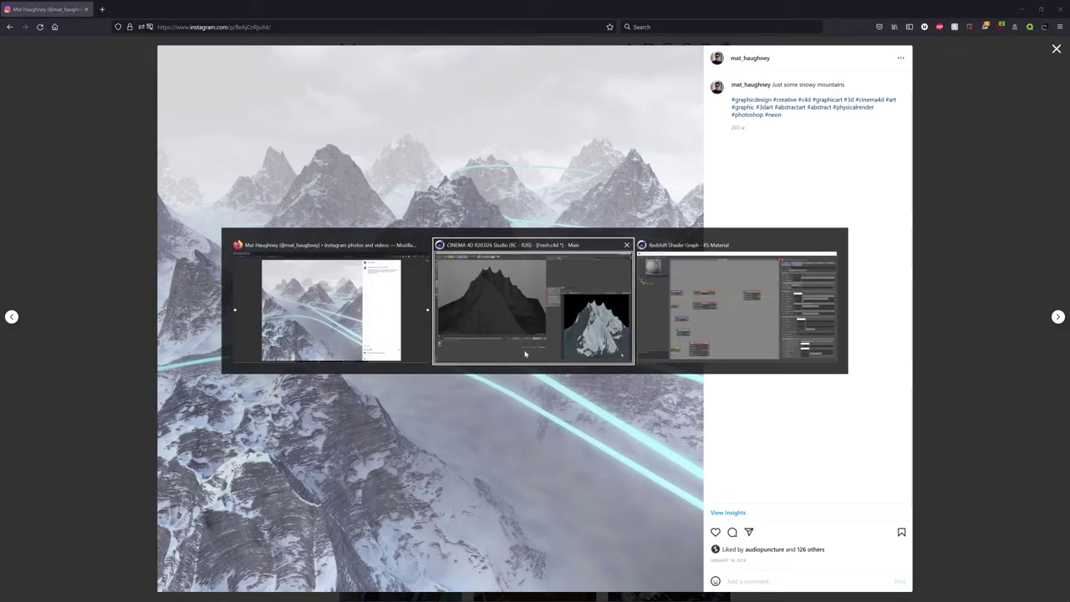
{"action": "left_click", "coordinate": [564, 290]}
{"action": "left_click", "coordinate": [420, 257]}
Add a Curvature node and a Ramp node to the empty area below the Material Blender.
{"action": "scroll", "coordinate": [343, 260], "scroll_direction": "down", "scroll_amount": 5}
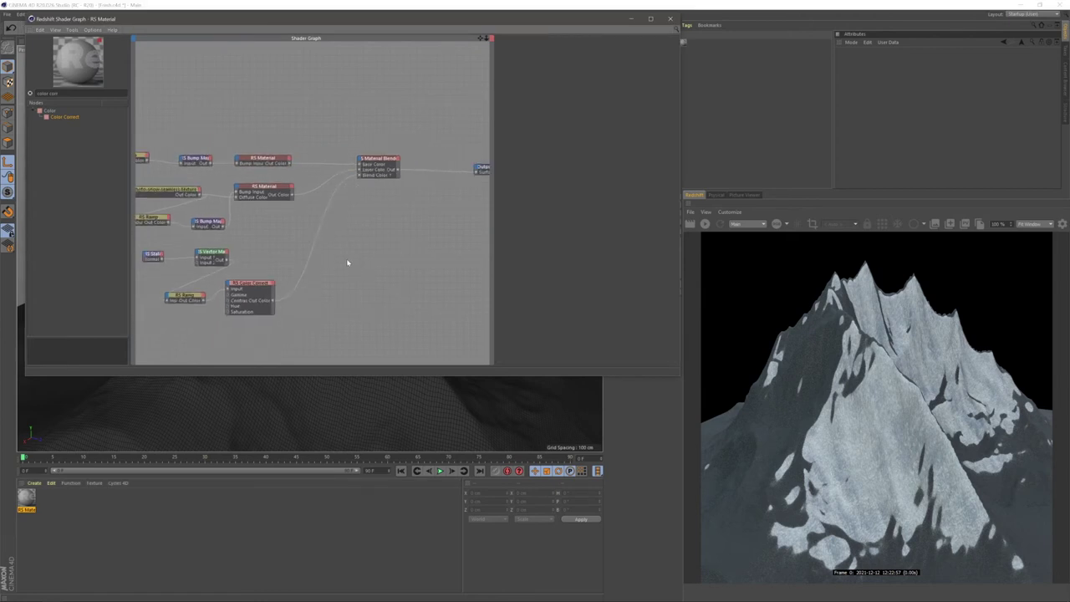
{"action": "left_click_drag", "start_coordinate": [62, 93], "coordinate": [20, 89]}
{"action": "type", "text": "cur"}
{"action": "double_click", "coordinate": [63, 117]}
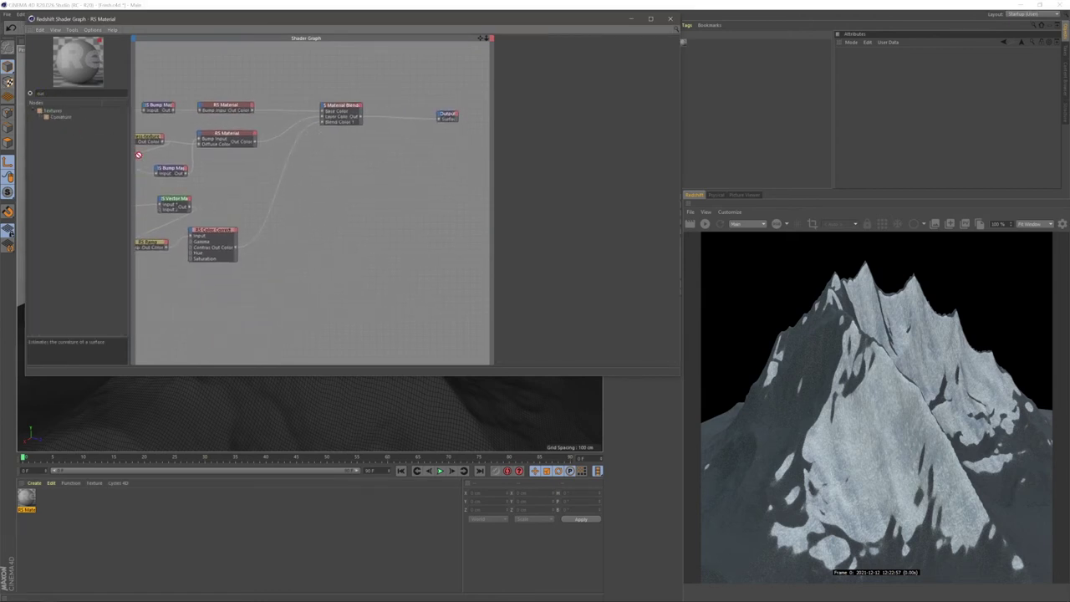
{"action": "key", "text": "BackSpace"}
{"action": "type", "text": "ramp"}
{"action": "left_click_drag", "start_coordinate": [55, 118], "coordinate": [373, 230]}
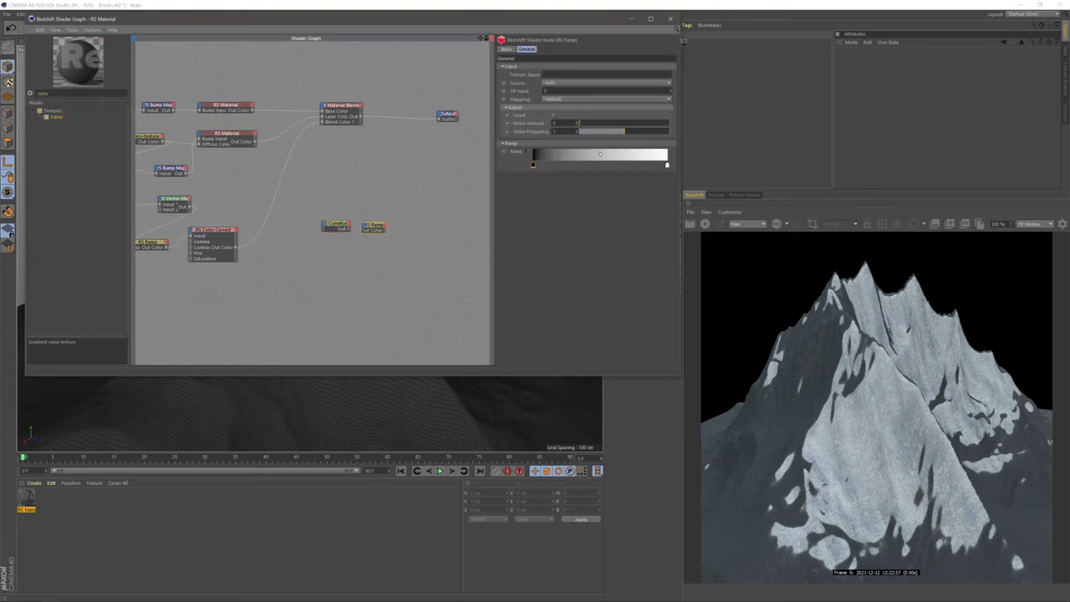
Connect the Curvature through the new Ramp to the Output's Surface and start a preview render limited to a region.
{"action": "scroll", "coordinate": [365, 204], "scroll_direction": "up", "scroll_amount": 2}
{"action": "middle_click_drag", "start_coordinate": [365, 204], "coordinate": [282, 231], "text": "alt"}
{"action": "left_click", "coordinate": [251, 266]}
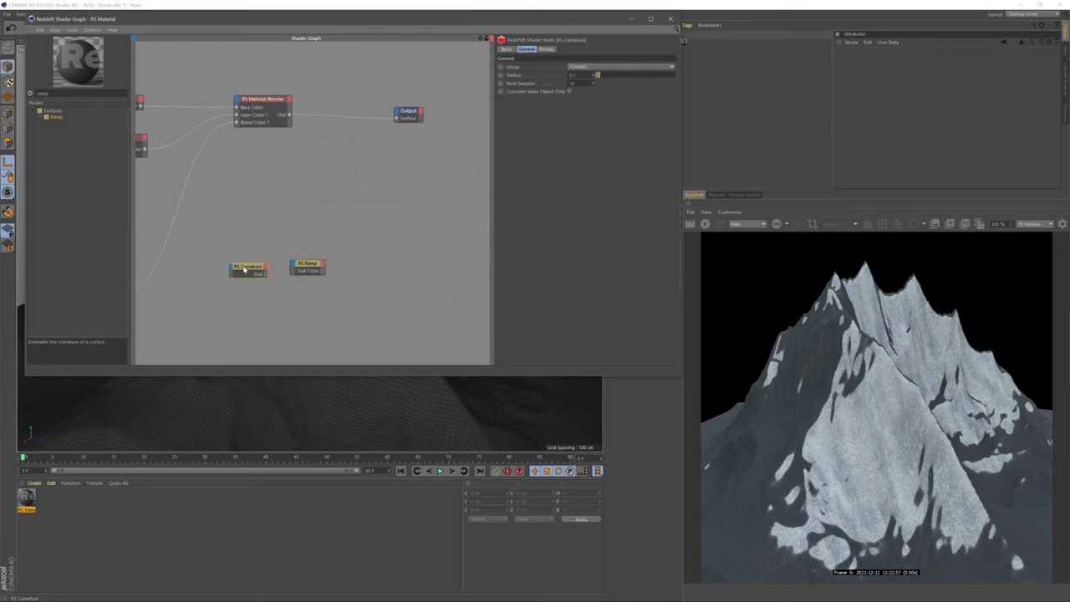
{"action": "left_click_drag", "start_coordinate": [294, 266], "coordinate": [396, 121]}
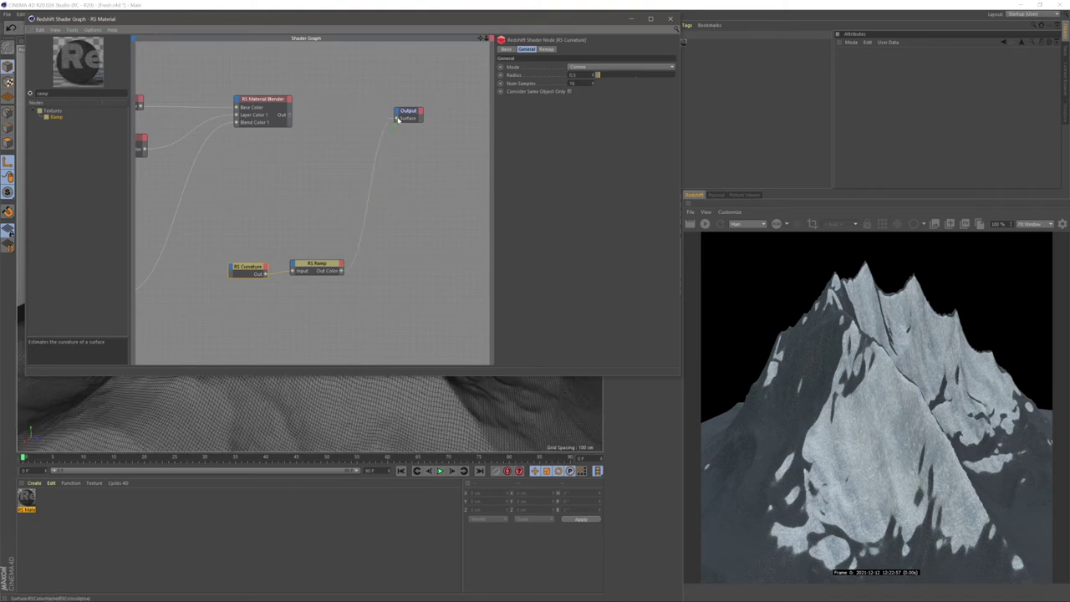
{"action": "left_click", "coordinate": [705, 224]}
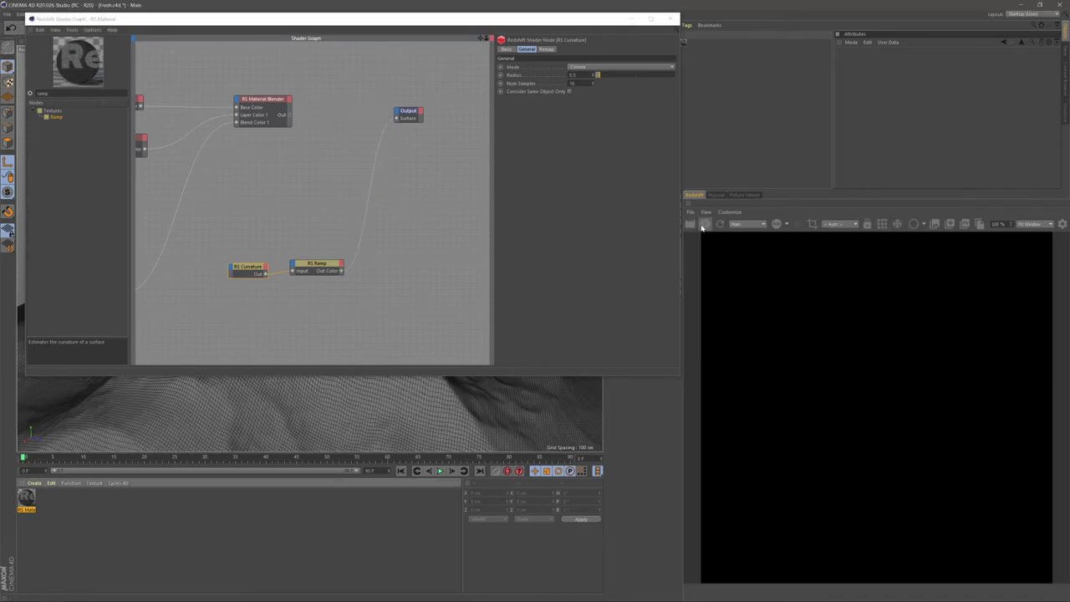
{"action": "left_click", "coordinate": [811, 225]}
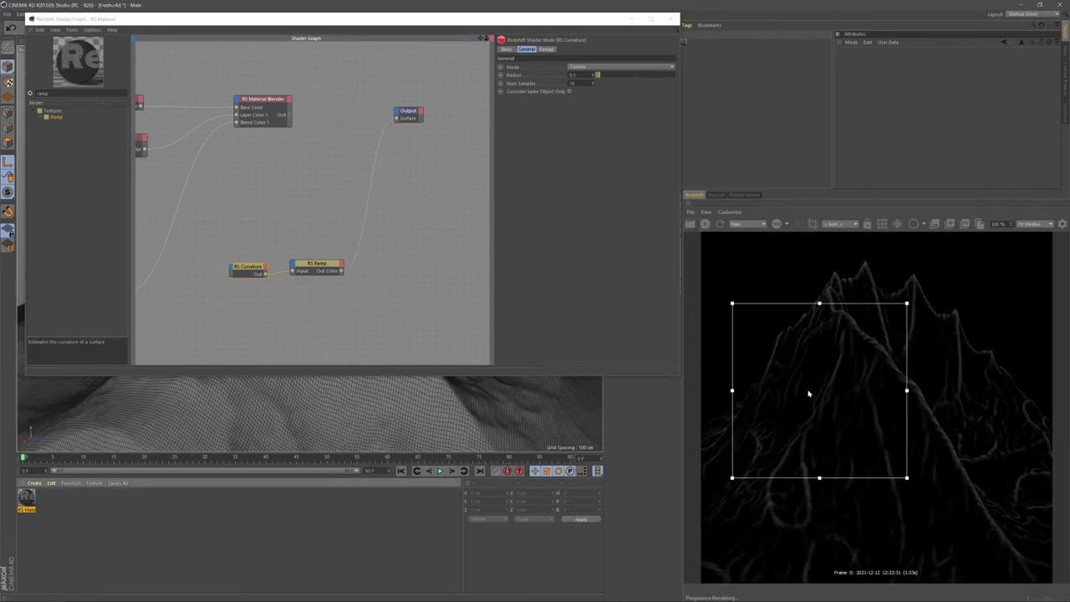
Compare the Curvature node's Convex and Concave modes in the preview, and return the mode to Convex.
{"action": "left_click", "coordinate": [248, 266]}
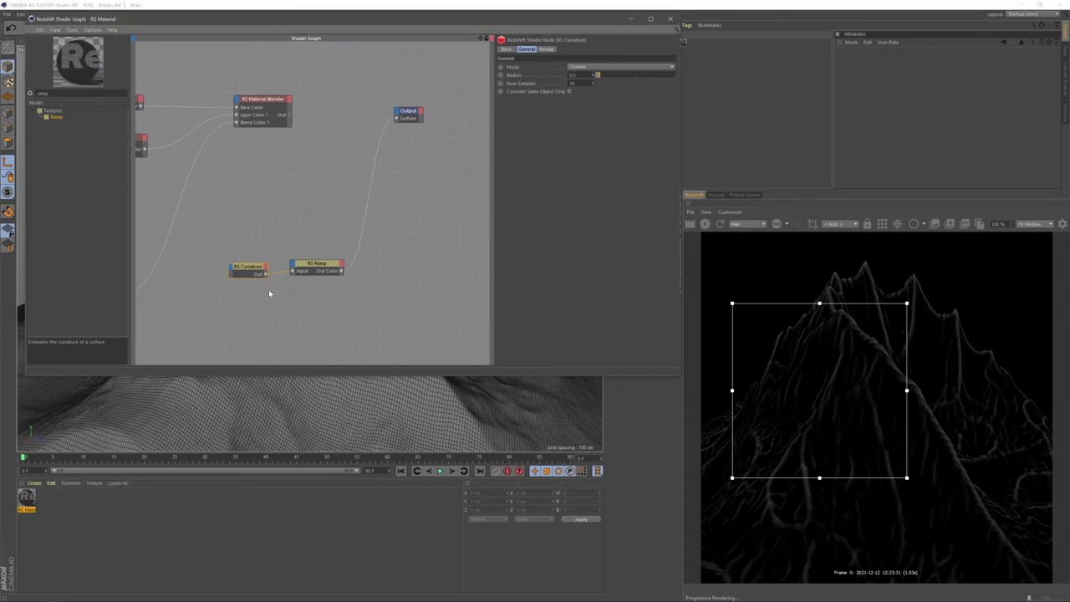
{"action": "left_click", "coordinate": [584, 67]}
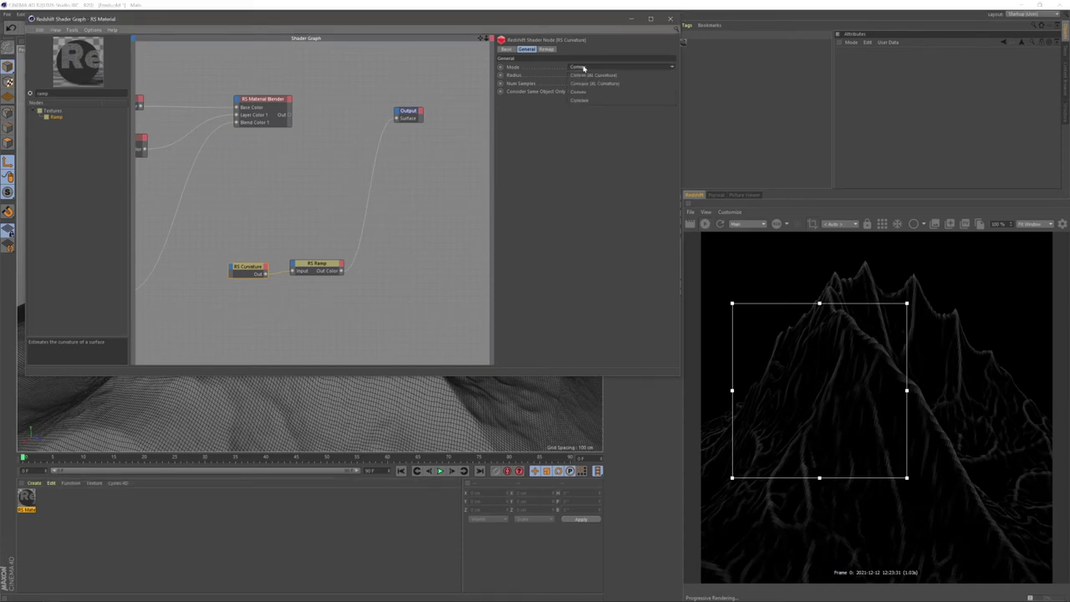
{"action": "left_click", "coordinate": [579, 92]}
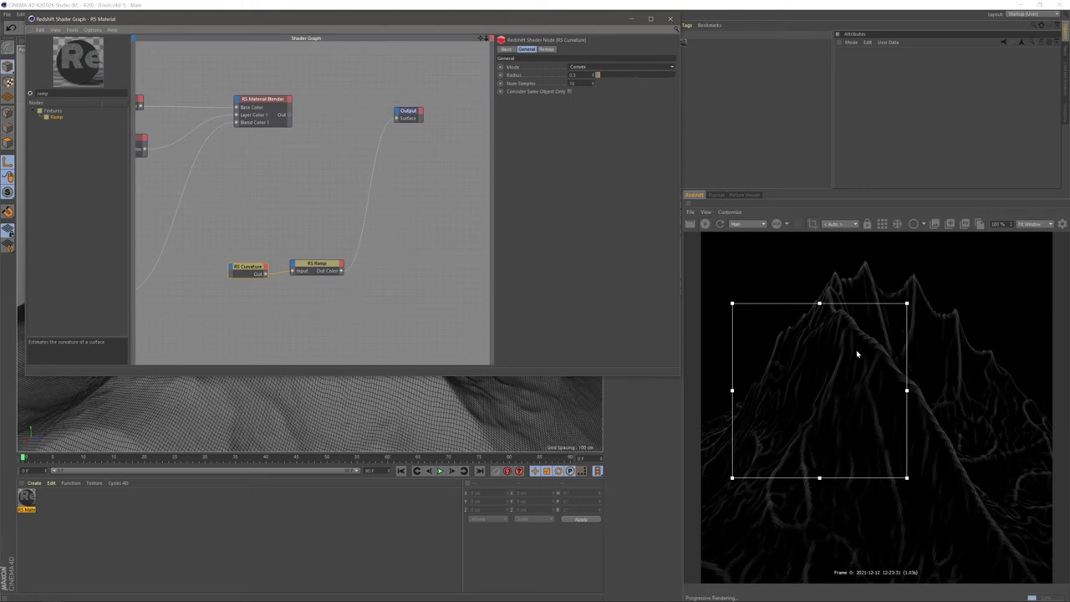
{"action": "left_click", "coordinate": [587, 69]}
{"action": "left_click", "coordinate": [584, 101]}
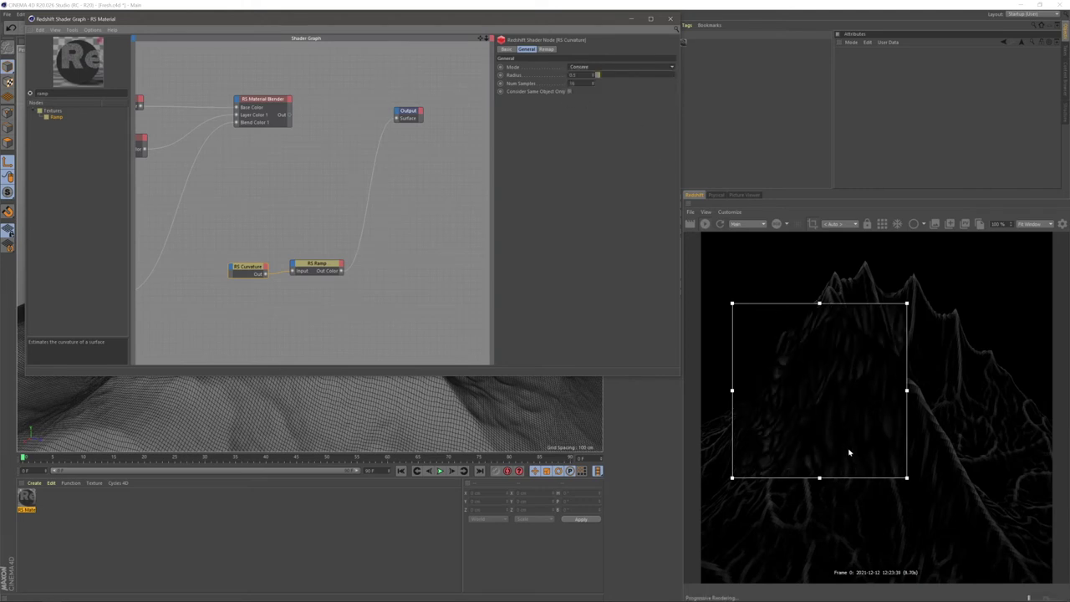
{"action": "left_click", "coordinate": [587, 67]}
{"action": "left_click", "coordinate": [587, 95]}
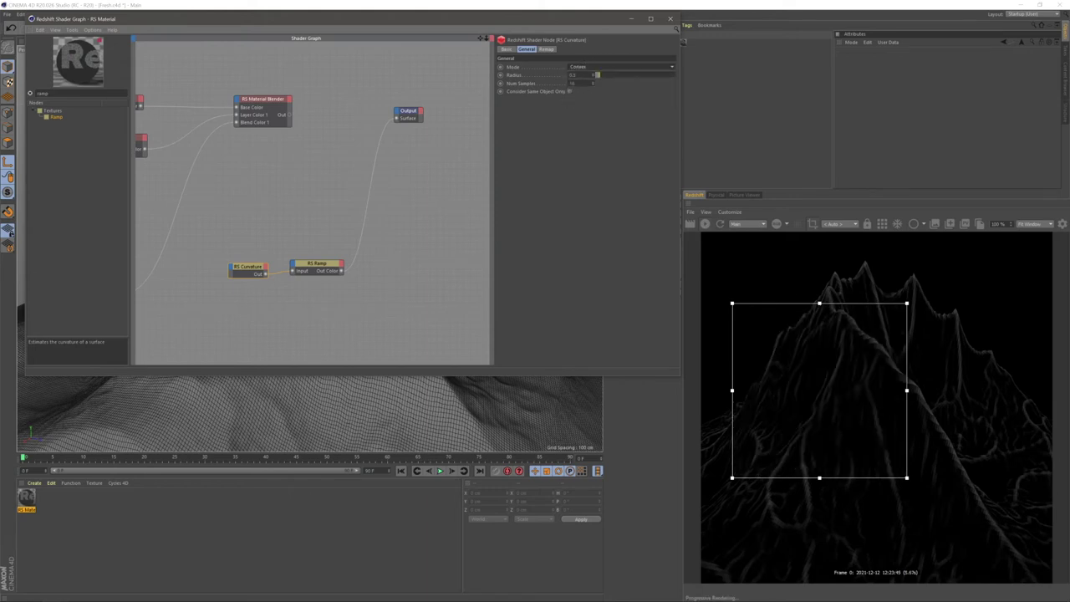
Set the Curvature node's radius to 2 and its number of samples to 100.
{"action": "type", "text": "2"}
{"action": "key", "text": "Return"}
{"action": "left_click", "coordinate": [569, 83]}
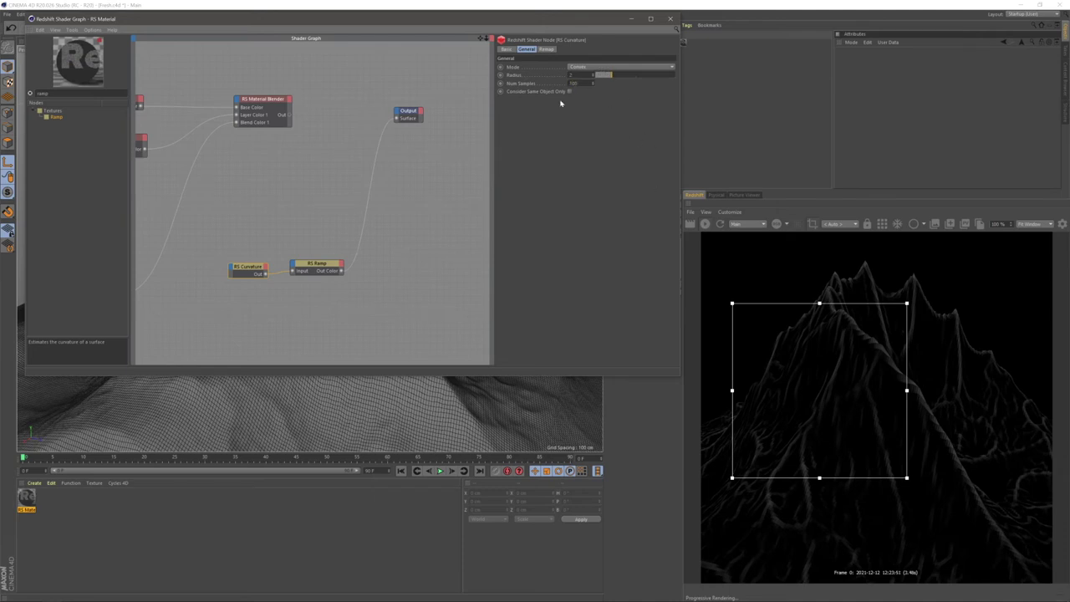
Brighten the curvature mask by moving its ramp's white knot to about 5%, and stop the preview render.
{"action": "left_click", "coordinate": [330, 265]}
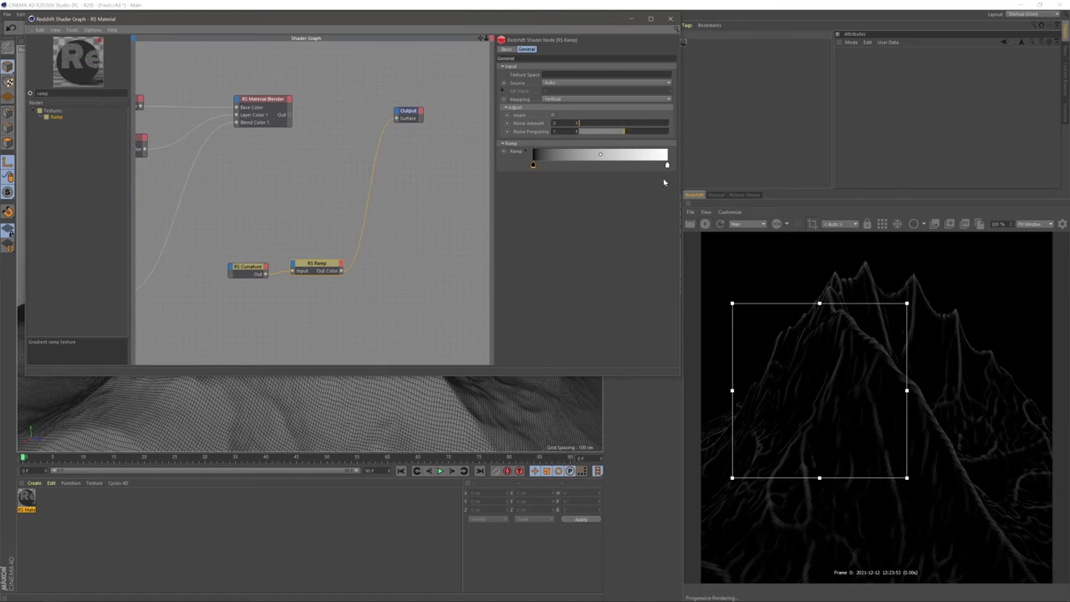
{"action": "left_click_drag", "start_coordinate": [668, 165], "coordinate": [540, 163]}
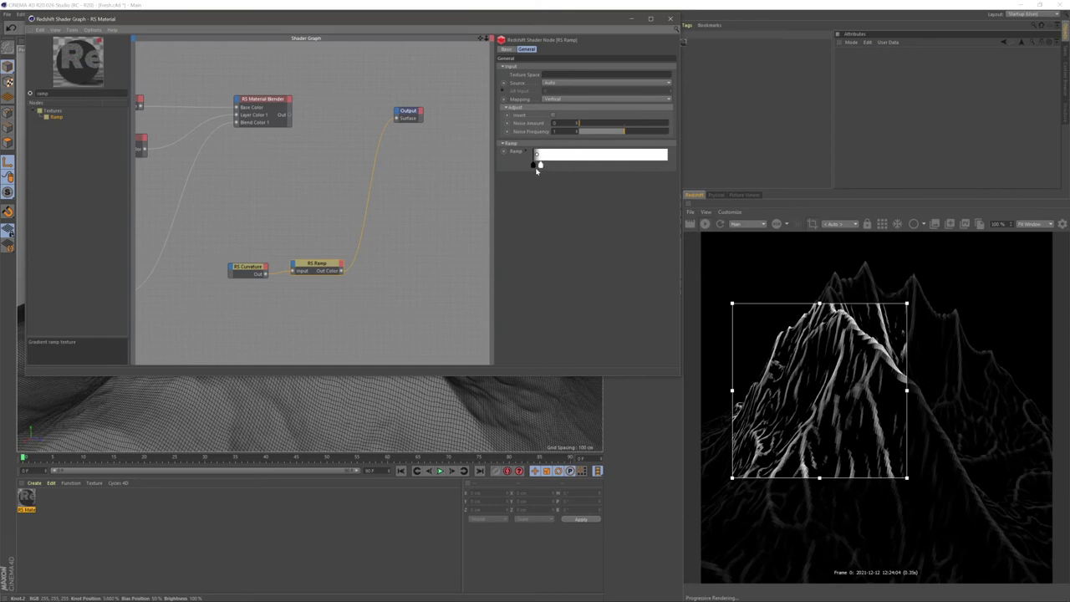
{"action": "left_click", "coordinate": [418, 264]}
{"action": "left_click", "coordinate": [705, 224]}
Connect the snow-textured RS Material's Out Color to the Material Blender's Layer Color 2.
{"action": "right_click_drag", "start_coordinate": [401, 230], "coordinate": [360, 230], "text": "alt"}
{"action": "middle_click_drag", "start_coordinate": [360, 230], "coordinate": [444, 277], "text": "alt"}
{"action": "scroll", "coordinate": [296, 207], "scroll_direction": "up", "scroll_amount": 3}
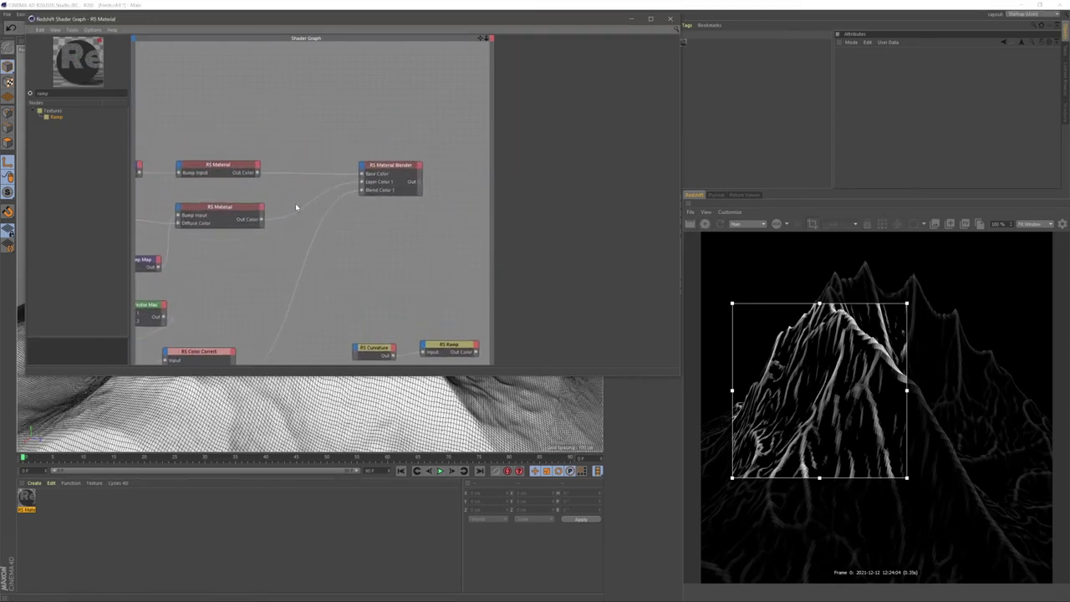
{"action": "left_click", "coordinate": [231, 216]}
{"action": "left_click_drag", "start_coordinate": [262, 219], "coordinate": [411, 191]}
{"action": "left_click", "coordinate": [412, 191]}
Move the Curvature and its Ramp below the Color Correct and connect the Ramp to the Material Blender's Blend Color 2.
{"action": "middle_click_drag", "start_coordinate": [436, 280], "coordinate": [409, 157]}
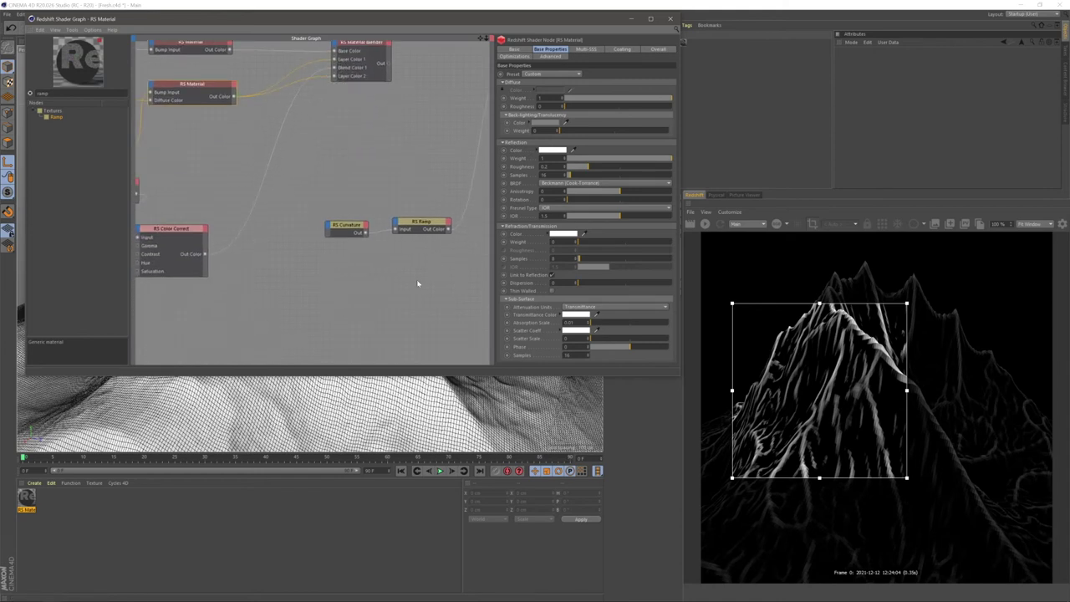
{"action": "left_click_drag", "start_coordinate": [326, 200], "coordinate": [465, 286]}
{"action": "left_click_drag", "start_coordinate": [429, 230], "coordinate": [188, 313]}
{"action": "middle_click_drag", "start_coordinate": [187, 313], "coordinate": [174, 371]}
{"action": "left_click_drag", "start_coordinate": [476, 125], "coordinate": [378, 130]}
Connect the Material Blender's output to the Output's Surface and inspect the region render up close.
{"action": "middle_click_drag", "start_coordinate": [447, 168], "coordinate": [413, 176]}
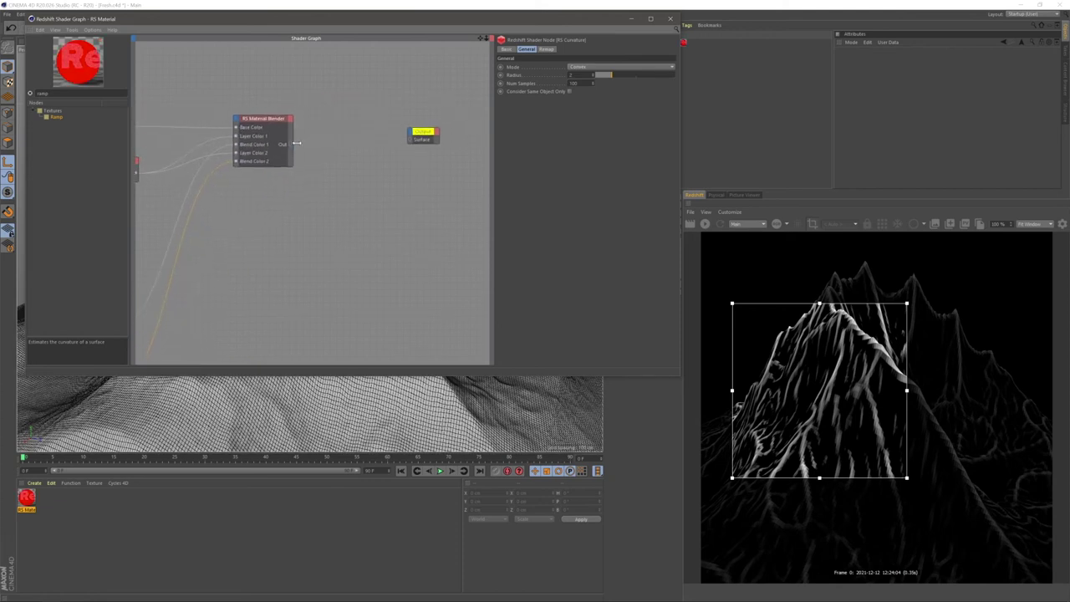
{"action": "left_click_drag", "start_coordinate": [375, 144], "coordinate": [431, 140]}
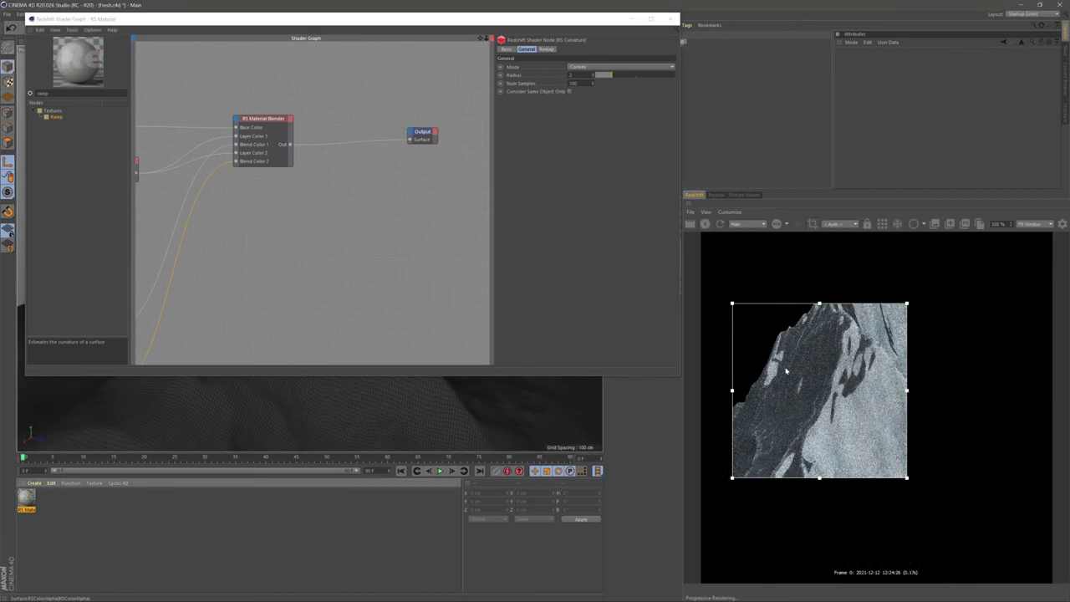
{"action": "scroll", "coordinate": [772, 409], "scroll_direction": "up", "scroll_amount": 3}
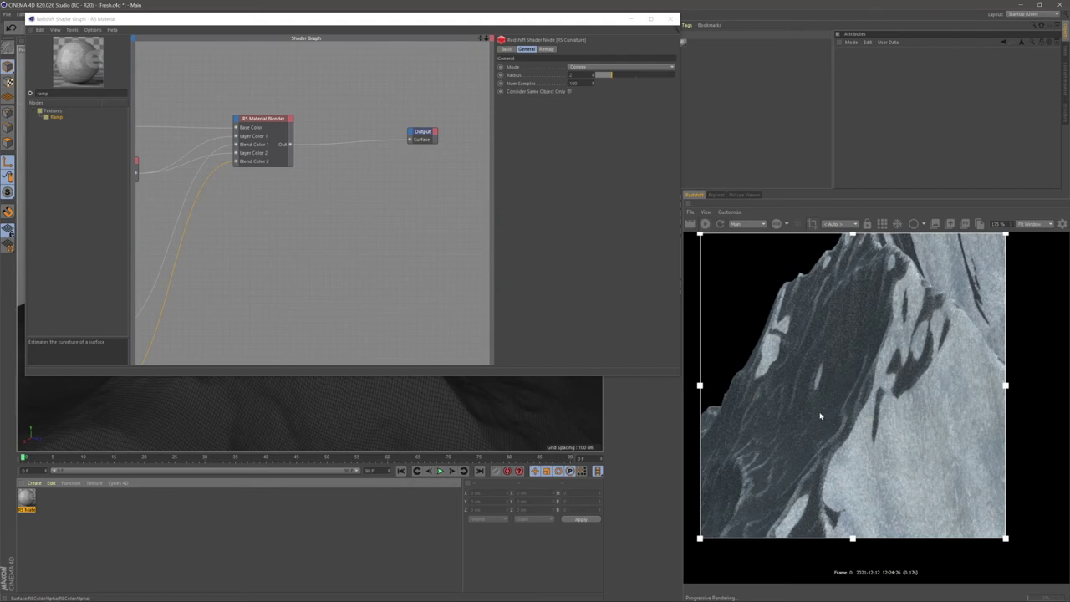
Check the rendered rock against the snowy mountains reference in Firefox, and return to the shader graph.
{"action": "key", "text": "alt+Tab"}
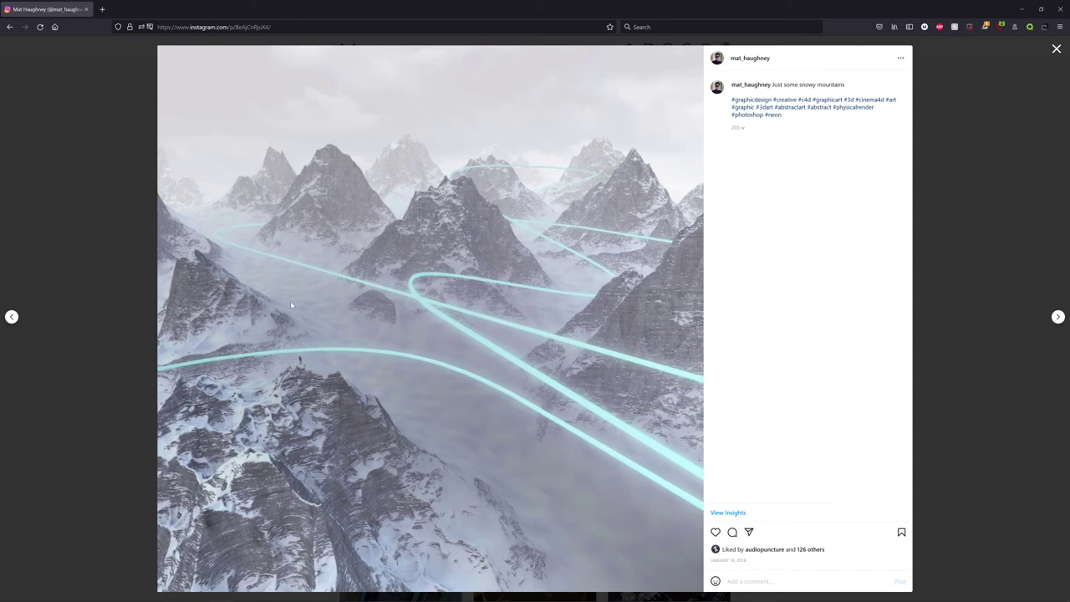
{"action": "key", "text": "alt+Tab"}
{"action": "key", "text": "alt+Tab"}
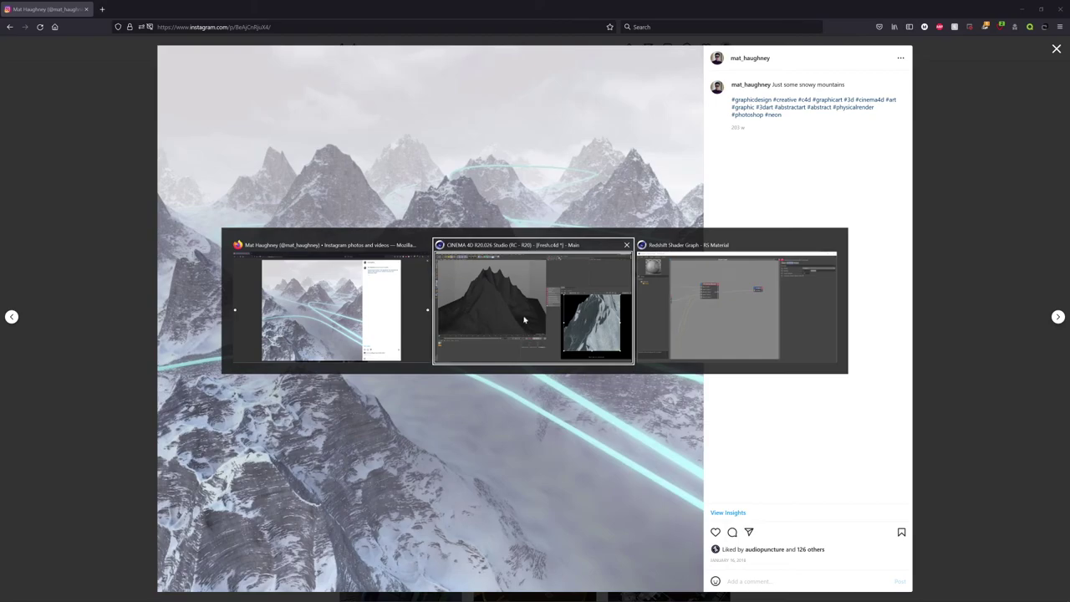
{"action": "left_click", "coordinate": [459, 320]}
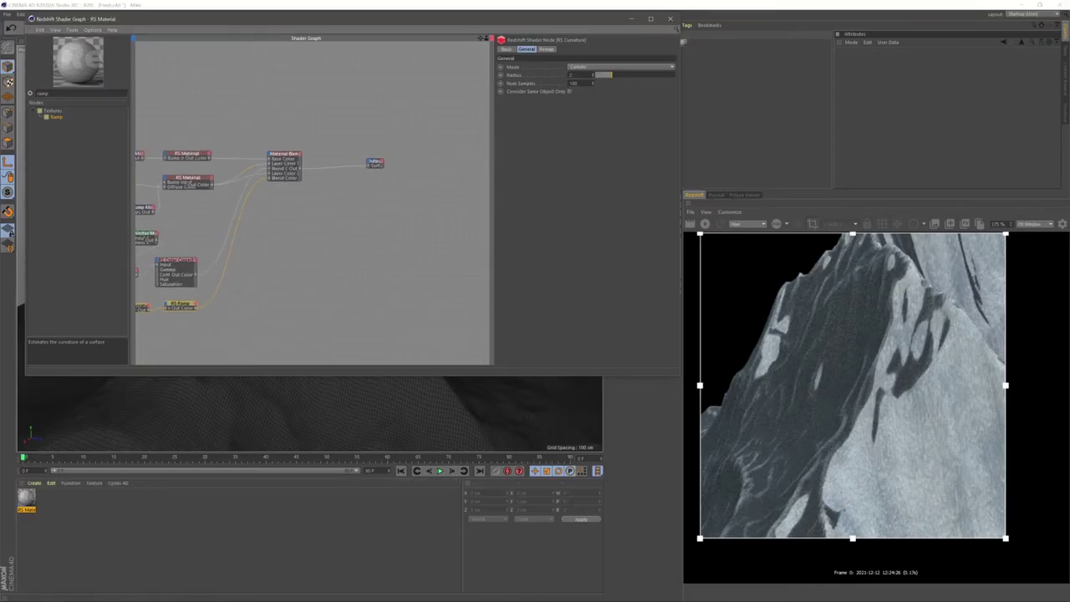
Add a Noise node and another Ramp node beside the Material Blender.
{"action": "left_click", "coordinate": [31, 93]}
{"action": "type", "text": "nois"}
{"action": "left_click_drag", "start_coordinate": [67, 129], "coordinate": [368, 199]}
{"action": "key", "text": "BackSpace"}
{"action": "key", "text": "BackSpace"}
{"action": "key", "text": "BackSpace"}
{"action": "key", "text": "BackSpace"}
{"action": "key", "text": "BackSpace"}
{"action": "type", "text": "ramp"}
{"action": "left_click_drag", "start_coordinate": [51, 117], "coordinate": [414, 182]}
{"action": "left_click", "coordinate": [483, 200]}
Connect the new Noise through its Ramp to the Output's Surface and start the preview render.
{"action": "scroll", "coordinate": [306, 215], "scroll_direction": "up", "scroll_amount": 5}
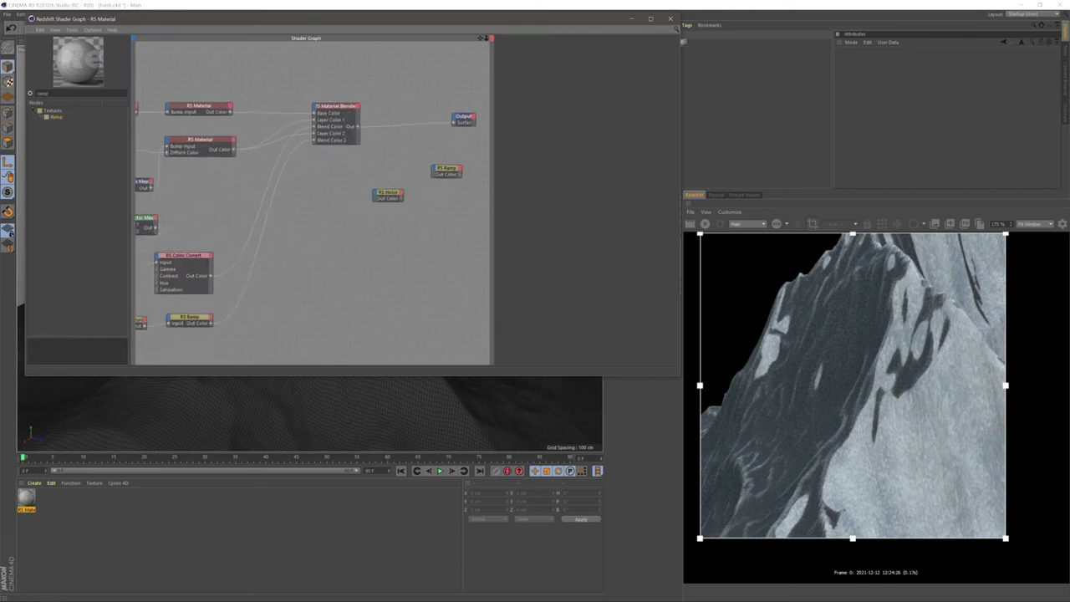
{"action": "middle_click_drag", "start_coordinate": [368, 193], "coordinate": [189, 238]}
{"action": "left_click_drag", "start_coordinate": [328, 204], "coordinate": [287, 245]}
{"action": "left_click", "coordinate": [343, 249]}
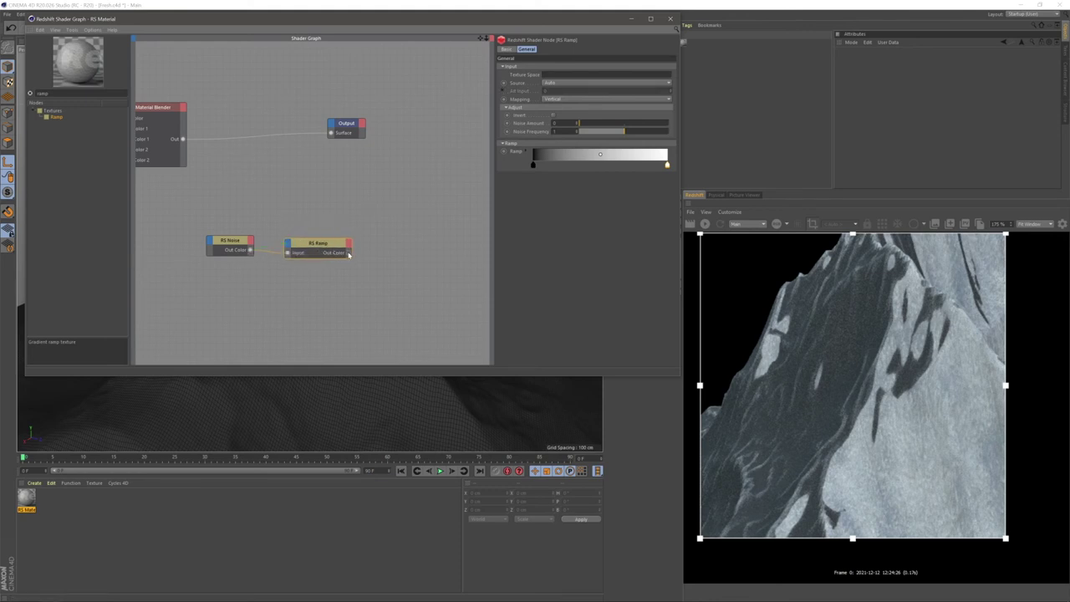
{"action": "left_click_drag", "start_coordinate": [351, 169], "coordinate": [332, 132]}
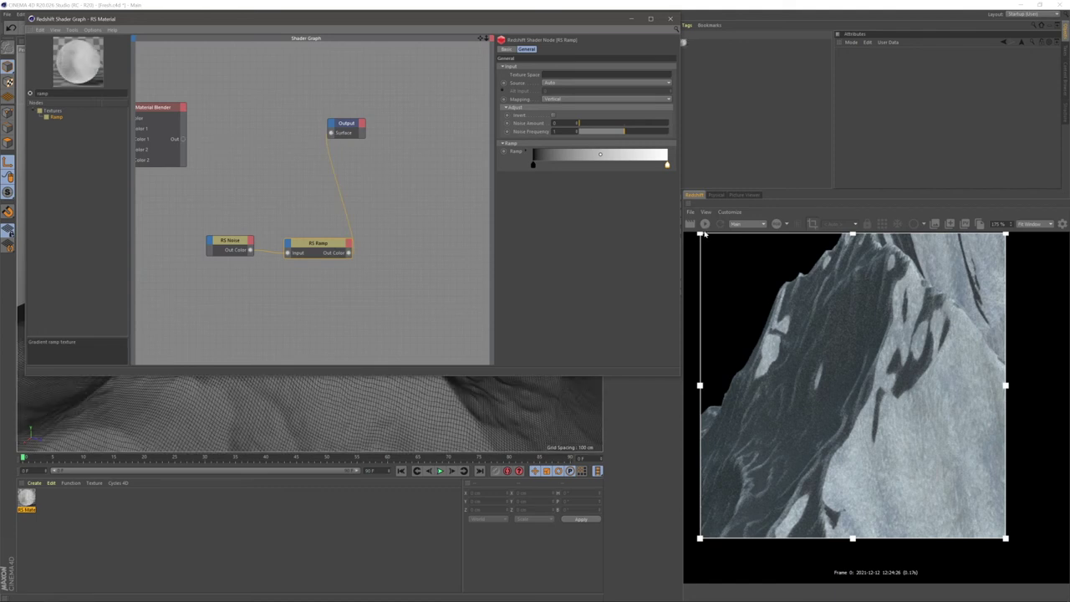
{"action": "left_click", "coordinate": [705, 224]}
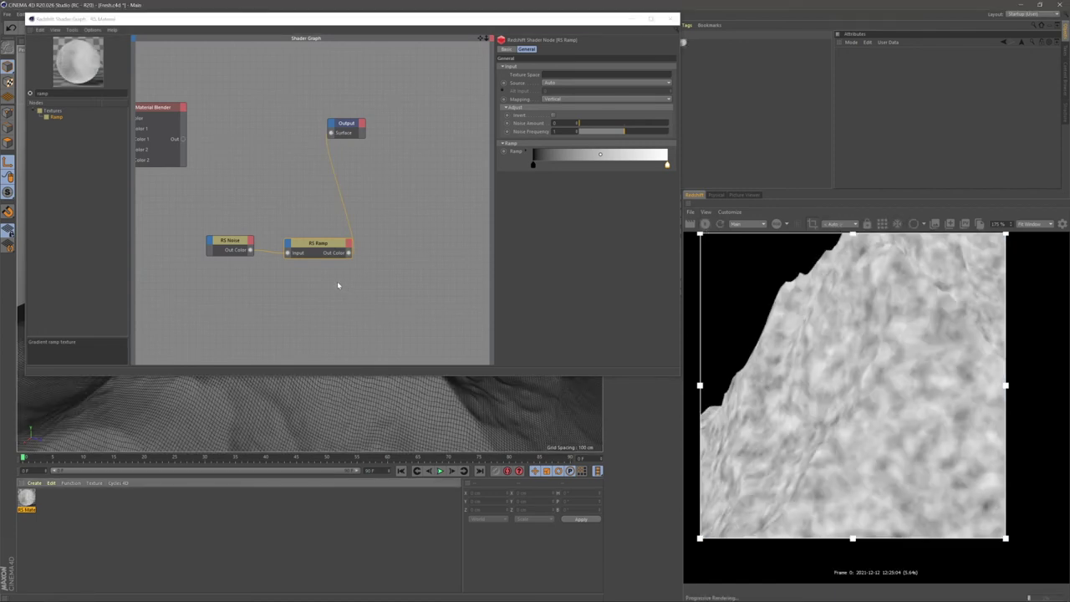
Flatten the new Noise into horizontal streaks by trying a Y coordinate scale of 10 and setting it to 50.
{"action": "left_click", "coordinate": [226, 250]}
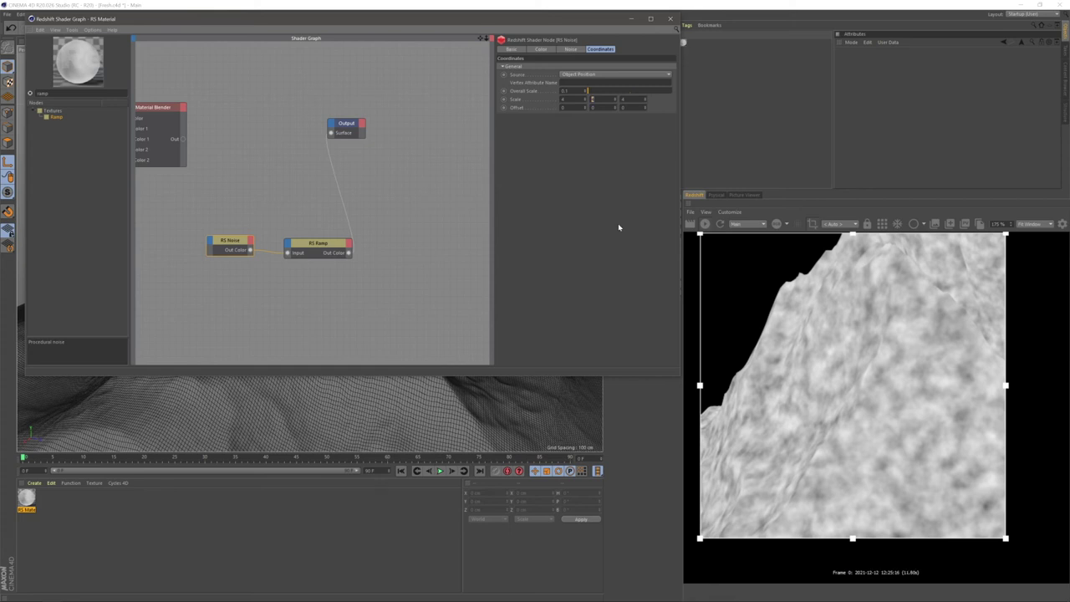
{"action": "type", "text": "10"}
{"action": "key", "text": "Return"}
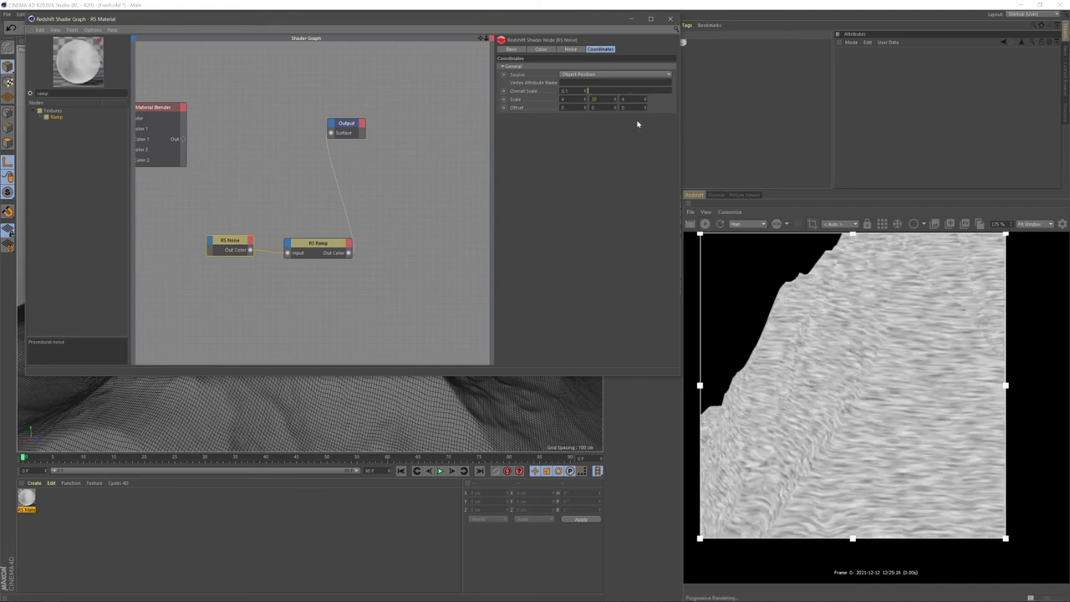
{"action": "double_click", "coordinate": [594, 98]}
{"action": "type", "text": "50"}
{"action": "key", "text": "Return"}
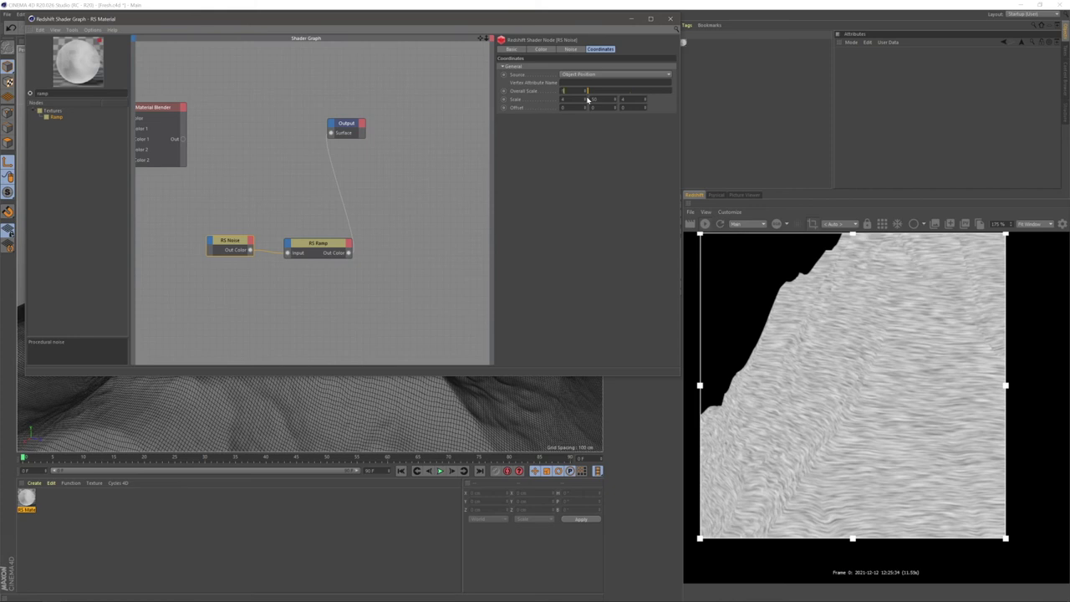
Enlarge the Noise's horizontal streaks by setting its overall coordinate scale to 0.05.
{"action": "key", "text": "Return"}
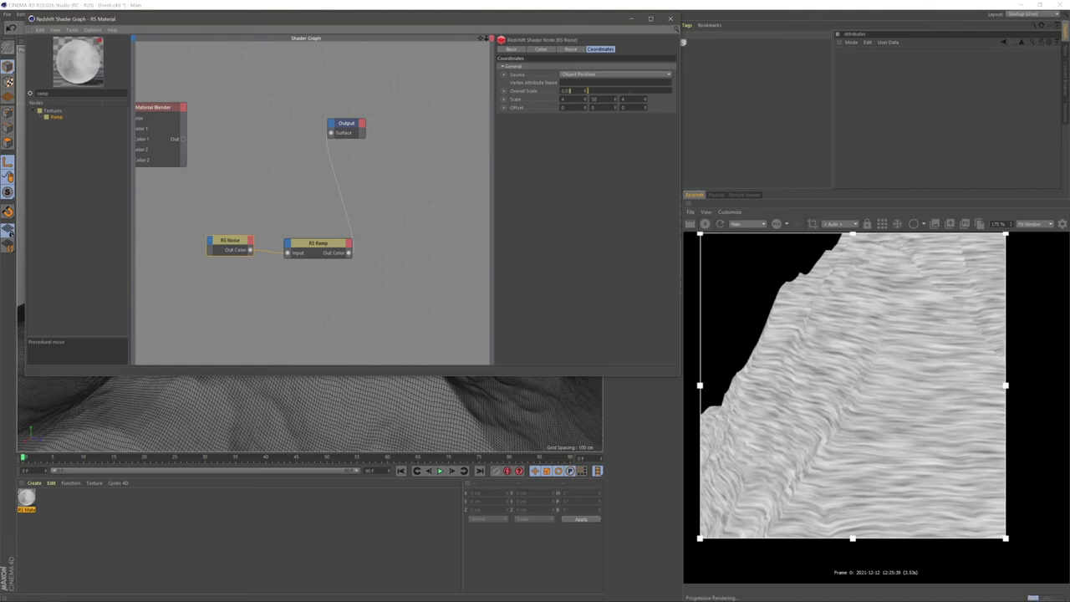
{"action": "type", "text": "5"}
{"action": "key", "text": "Return"}
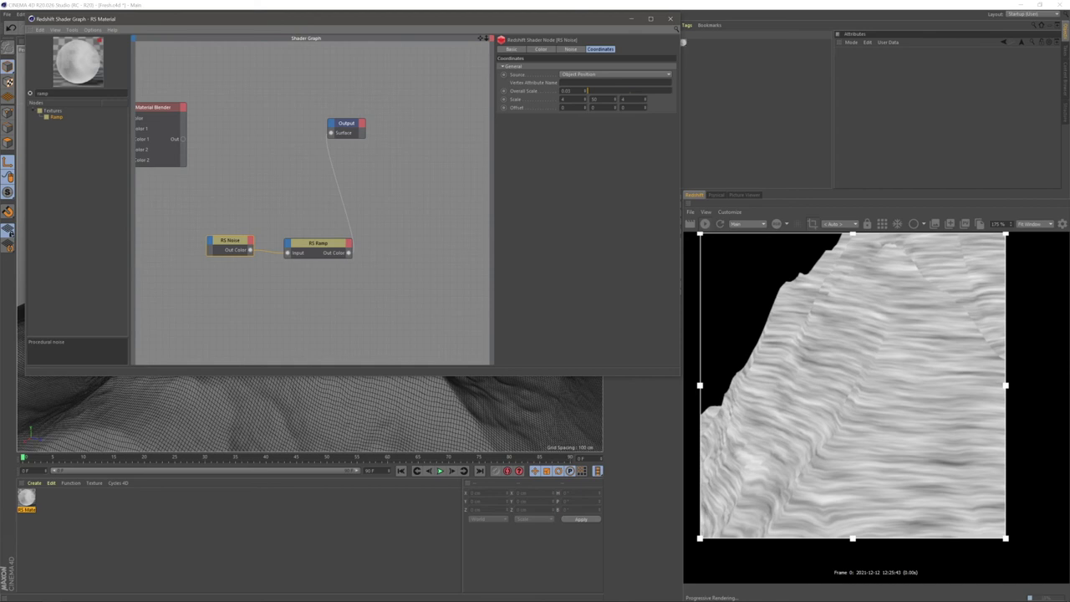
Switch the Noise type to Turbulence, with complexity 5, frequency scale 3.88, distortion 0.84 and distortion scale 1.07, and slightly lower its amplitude gain.
{"action": "left_click", "coordinate": [574, 50]}
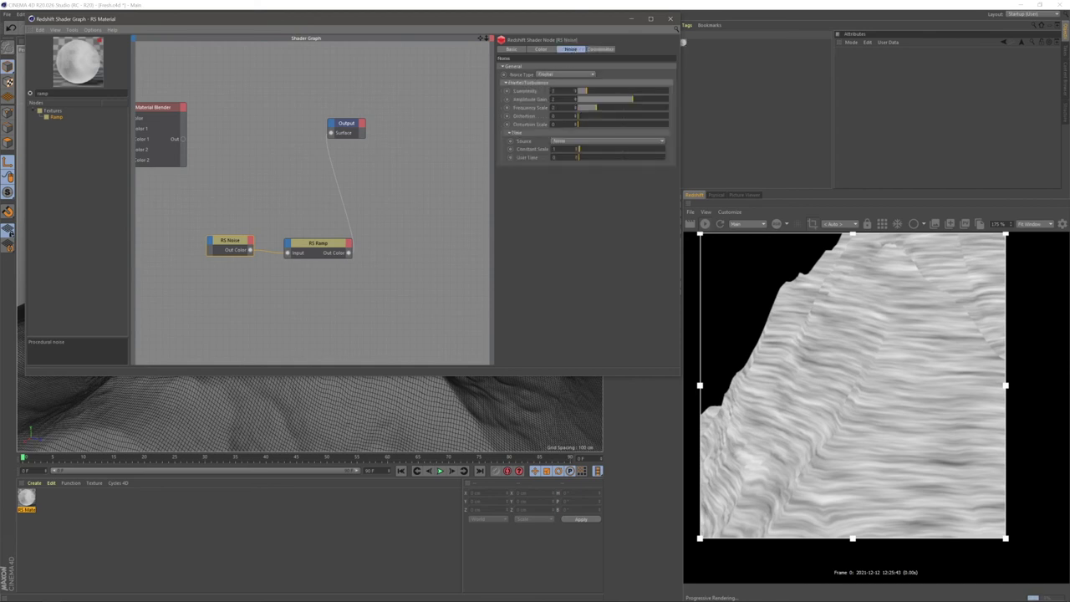
{"action": "left_click", "coordinate": [548, 76]}
{"action": "left_click", "coordinate": [550, 91]}
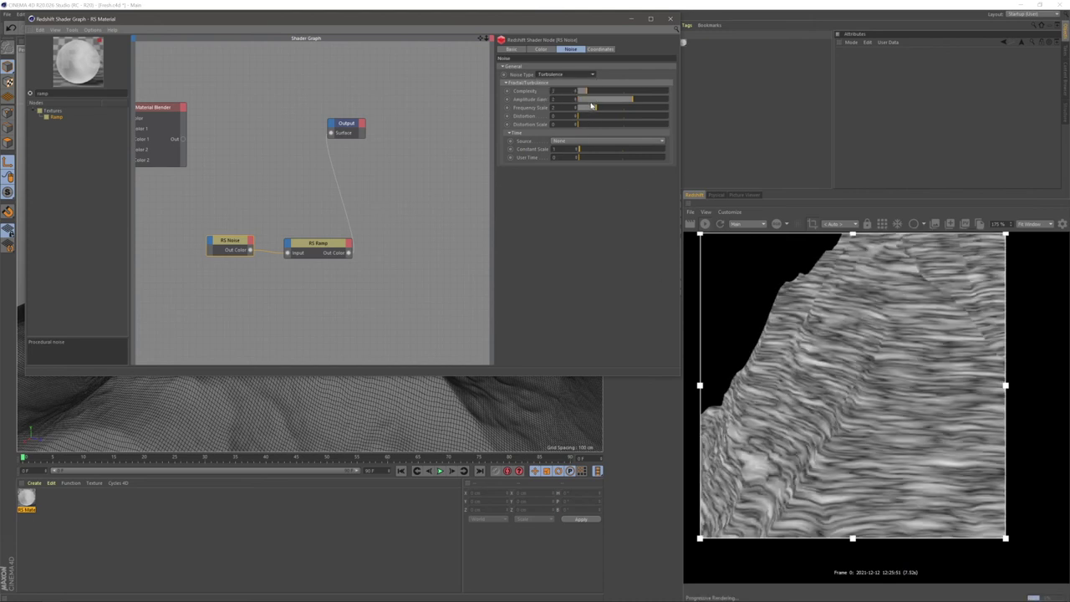
{"action": "left_click_drag", "start_coordinate": [590, 91], "coordinate": [585, 117]}
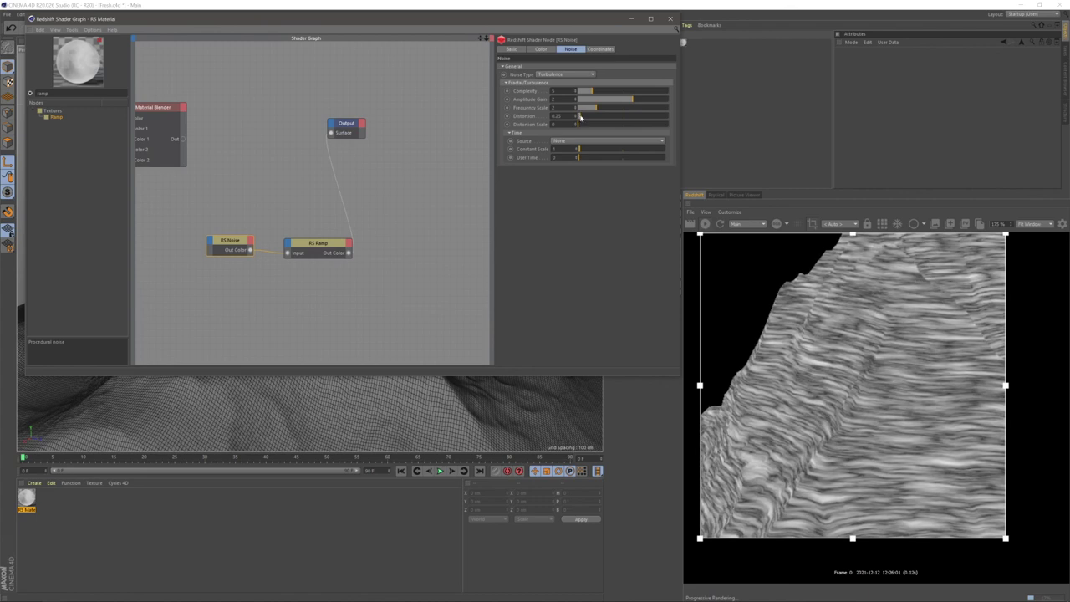
{"action": "left_click_drag", "start_coordinate": [589, 125], "coordinate": [631, 101]}
Shift the black knot of the Noise's Ramp just past the middle of the gradient and stop the preview render.
{"action": "left_click", "coordinate": [316, 244]}
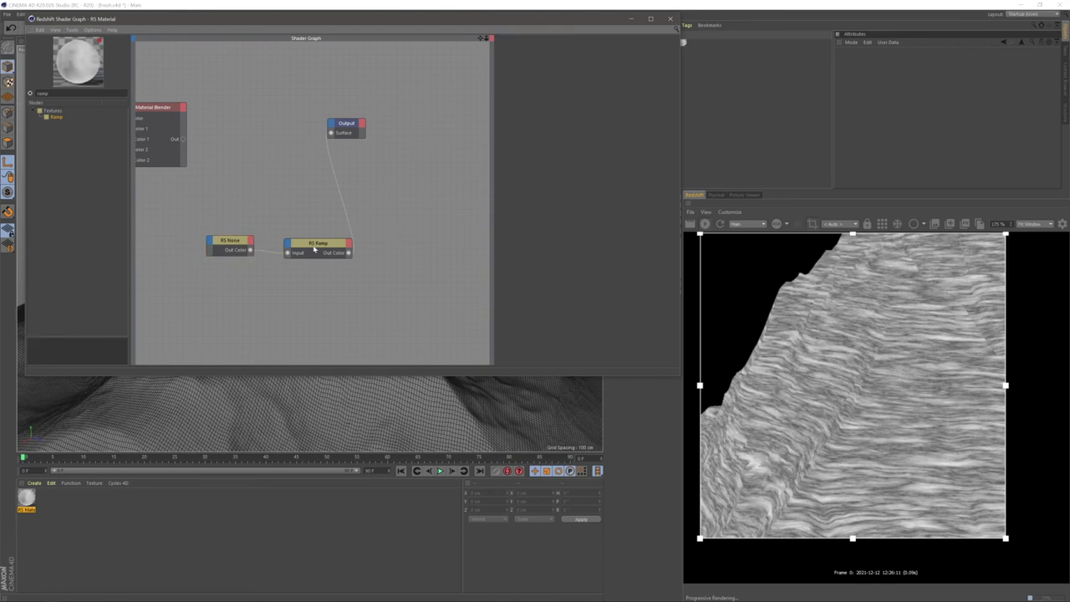
{"action": "left_click_drag", "start_coordinate": [534, 165], "coordinate": [606, 166]}
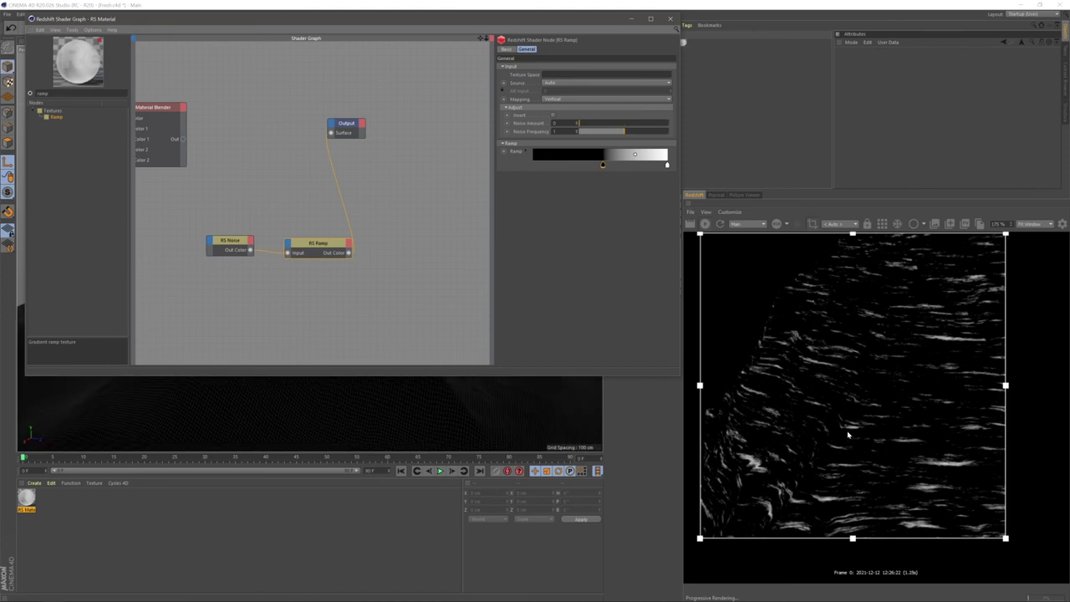
{"action": "left_click", "coordinate": [888, 415]}
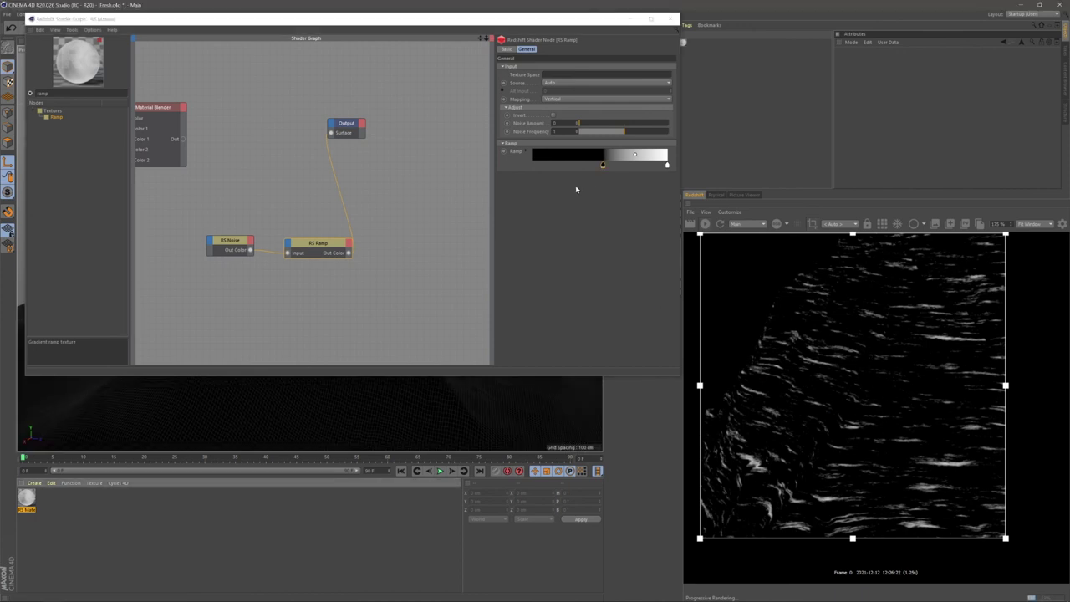
{"action": "left_click", "coordinate": [706, 223]}
Connect the snow RS Material to Layer Color 3 of the Material Blender.
{"action": "scroll", "coordinate": [205, 305], "scroll_direction": "down", "scroll_amount": 2}
{"action": "middle_click_drag", "start_coordinate": [205, 305], "coordinate": [340, 310]}
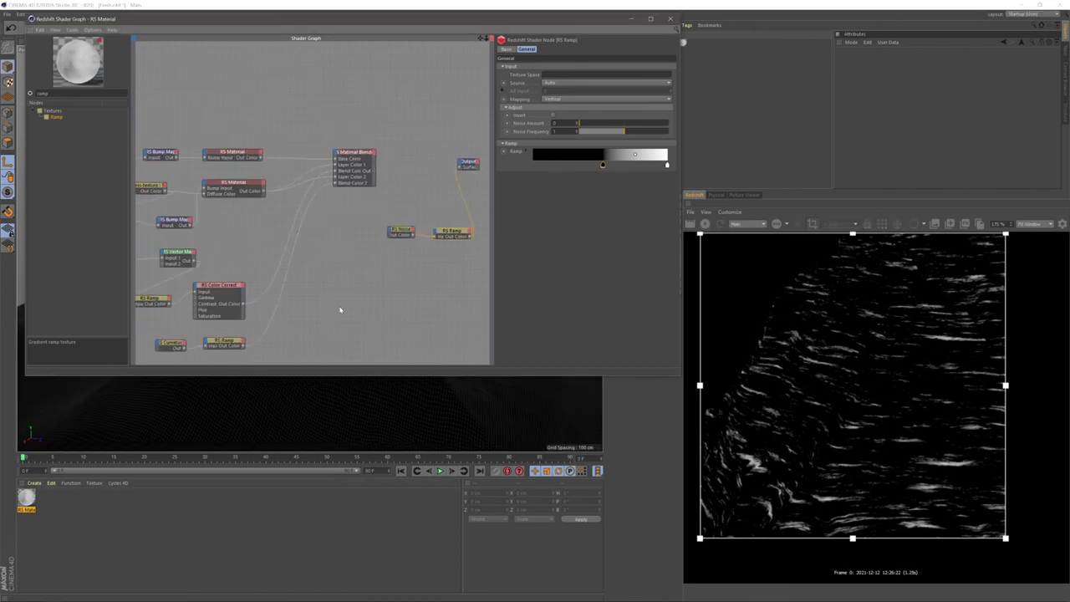
{"action": "scroll", "coordinate": [324, 241], "scroll_direction": "up", "scroll_amount": 2}
{"action": "middle_click_drag", "start_coordinate": [310, 230], "coordinate": [299, 279]}
{"action": "left_click", "coordinate": [257, 211]}
{"action": "left_click_drag", "start_coordinate": [272, 224], "coordinate": [376, 169]}
{"action": "left_click", "coordinate": [422, 197]}
Move the Noise and its Ramp below the Curvature nodes and connect the Ramp to the Material Blender's Blend Color 3.
{"action": "scroll", "coordinate": [414, 260], "scroll_direction": "down", "scroll_amount": 3}
{"action": "left_click_drag", "start_coordinate": [369, 224], "coordinate": [263, 344]}
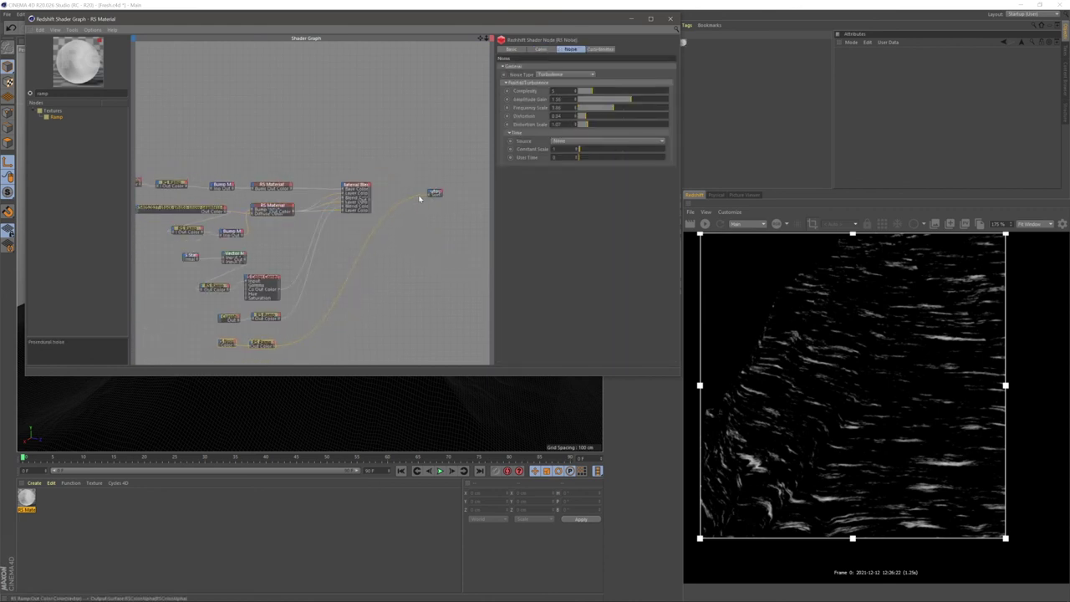
{"action": "left_click", "coordinate": [344, 186]}
{"action": "mouse_move", "coordinate": [360, 215]}
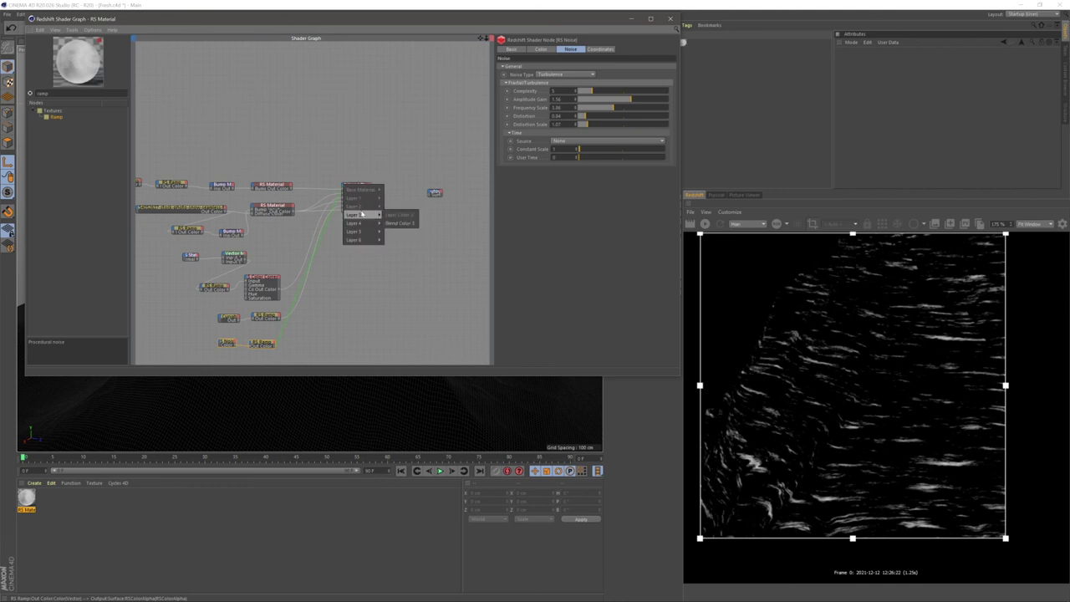
{"action": "left_click", "coordinate": [399, 225]}
Reconnect the Material Blender to the Output's Surface and start the preview render.
{"action": "scroll", "coordinate": [405, 217], "scroll_direction": "up", "scroll_amount": 6}
{"action": "middle_click_drag", "start_coordinate": [408, 215], "coordinate": [227, 208]}
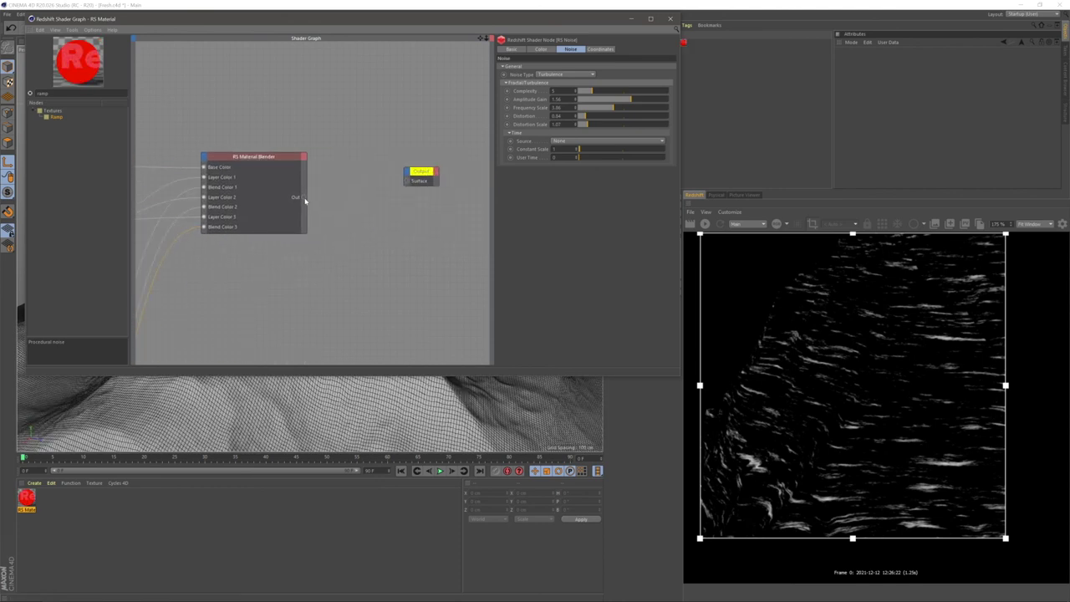
{"action": "left_click_drag", "start_coordinate": [406, 184], "coordinate": [408, 181]}
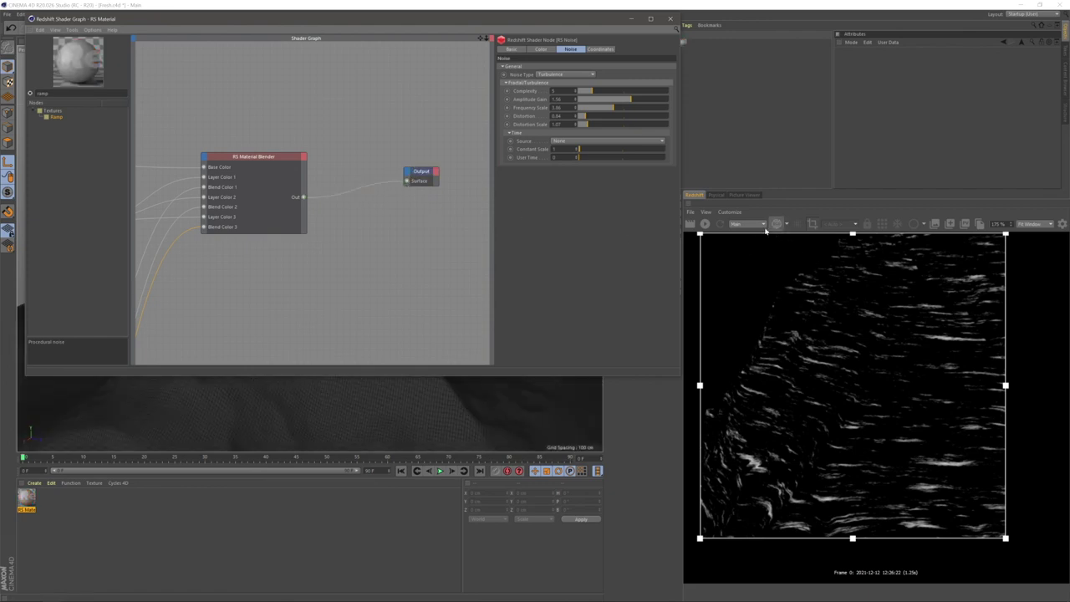
{"action": "left_click", "coordinate": [706, 225]}
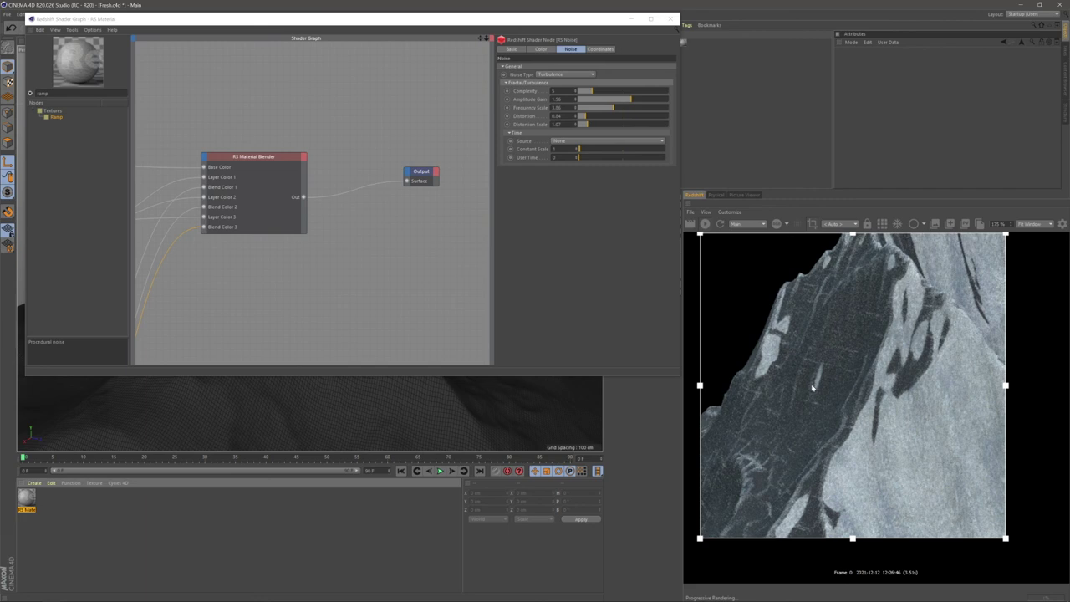
Turn off the render region so the whole mountain is rendered.
{"action": "scroll", "coordinate": [824, 450], "scroll_direction": "down", "scroll_amount": 2}
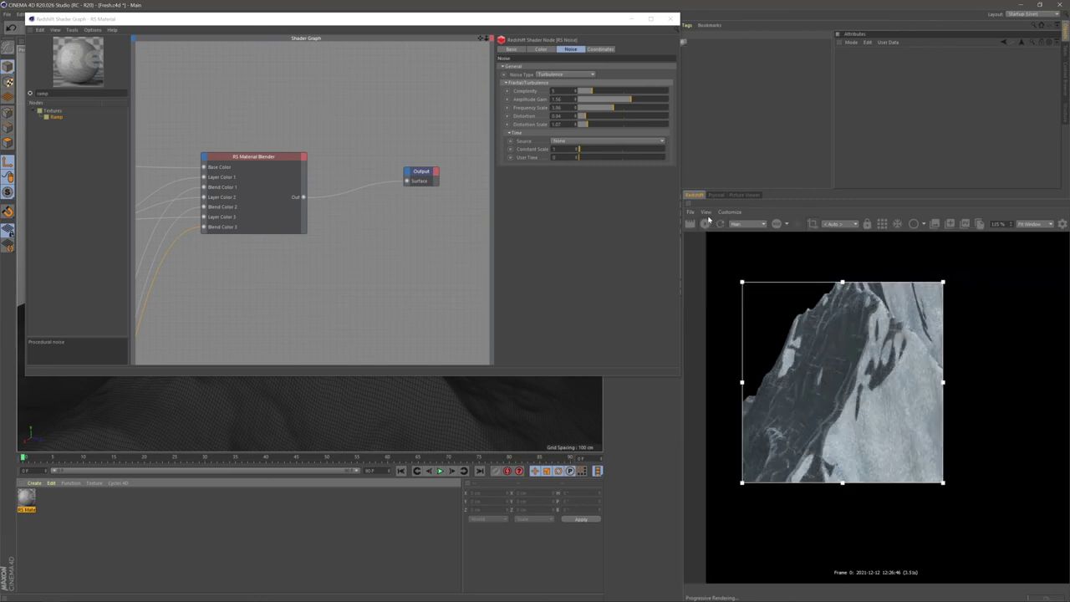
{"action": "left_click", "coordinate": [707, 214]}
{"action": "left_click", "coordinate": [732, 288]}
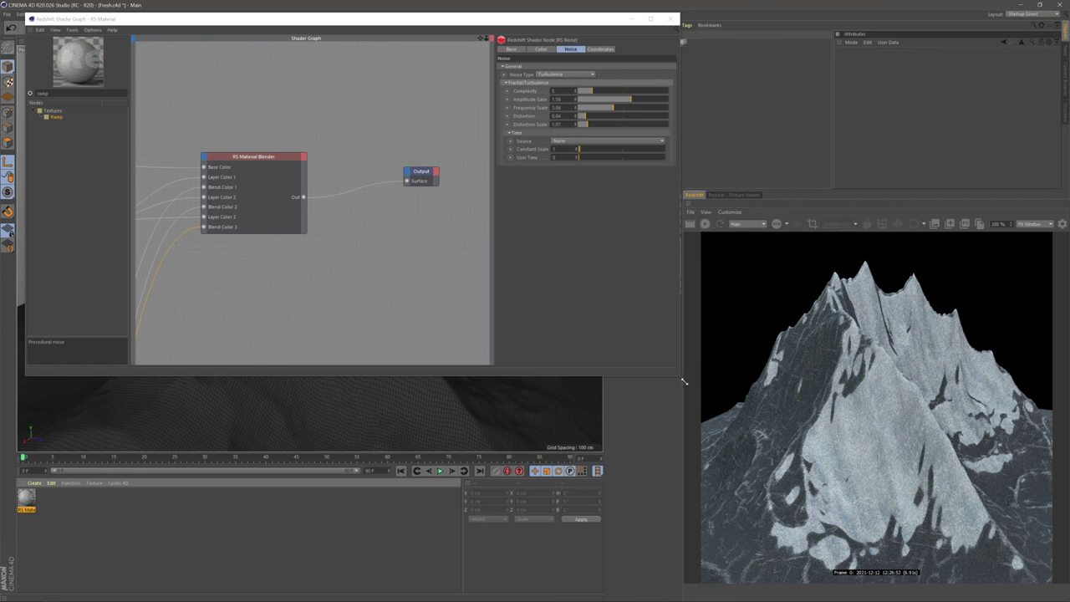
Enlarge the shader graph window and frame the node network inside it.
{"action": "left_click_drag", "start_coordinate": [684, 381], "coordinate": [847, 423]}
{"action": "left_click", "coordinate": [501, 276]}
{"action": "right_click_drag", "start_coordinate": [501, 276], "coordinate": [419, 276], "text": "alt"}
{"action": "middle_click_drag", "start_coordinate": [418, 275], "coordinate": [610, 169], "text": "alt"}
{"action": "middle_click_drag", "start_coordinate": [515, 319], "coordinate": [475, 307], "text": "alt"}
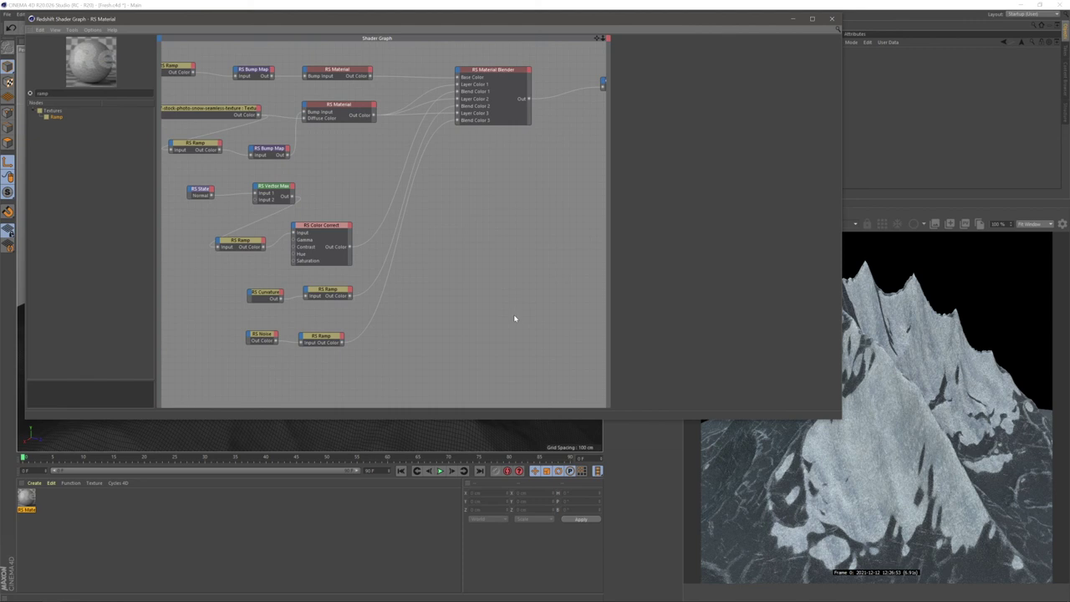